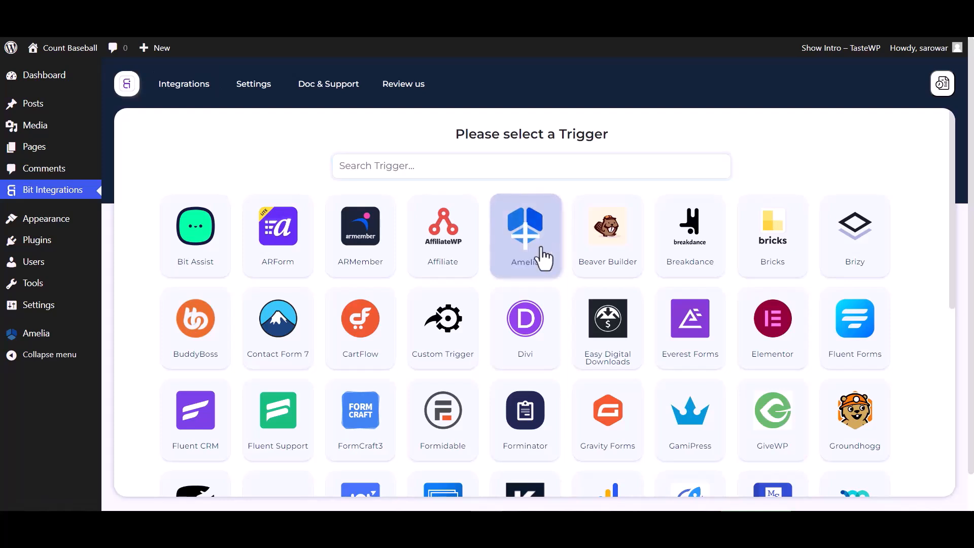
Step: Select Amelia as the trigger, copy its webhook URL and start fetching the response
{"action": "left_click", "coordinate": [546, 255]}
{"action": "left_click", "coordinate": [741, 301]}
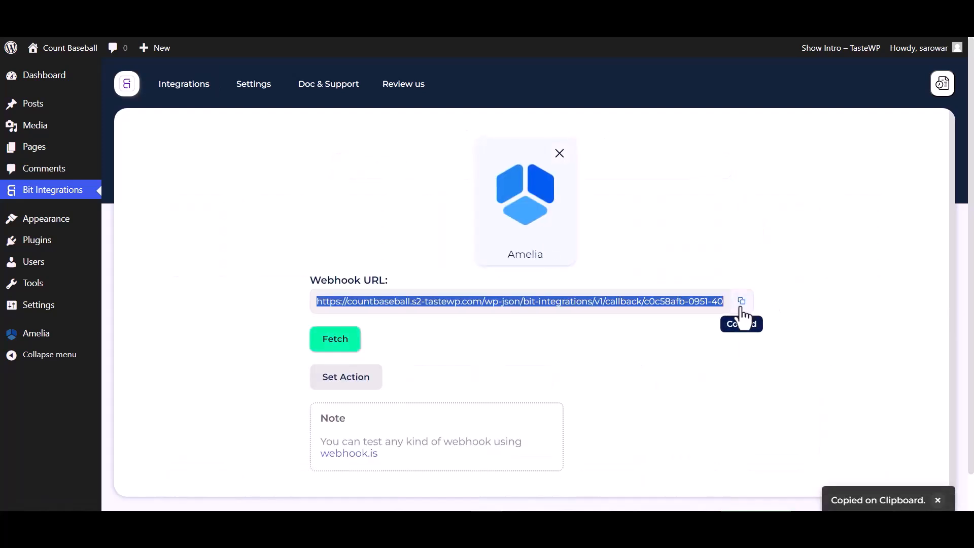
{"action": "left_click", "coordinate": [348, 349]}
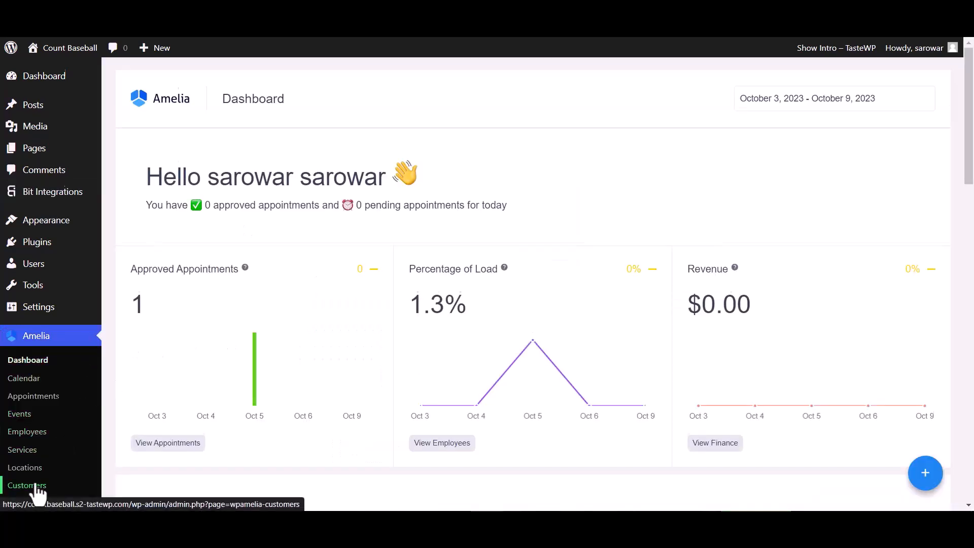
Step: Add a new web hook in the integrations settings of the Amelia plugin
{"action": "scroll", "coordinate": [35, 484], "scroll_direction": "down", "scroll_amount": 1}
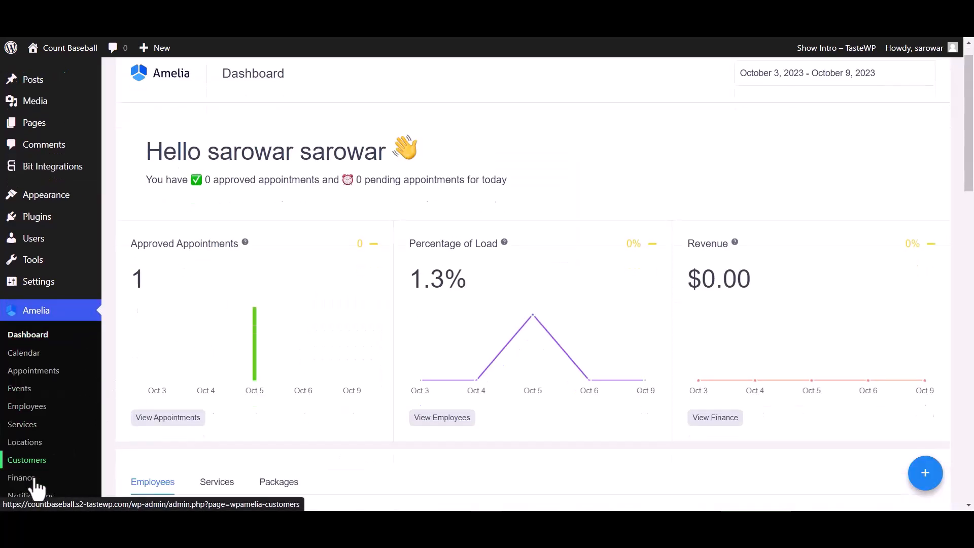
{"action": "scroll", "coordinate": [36, 487], "scroll_direction": "down", "scroll_amount": 4}
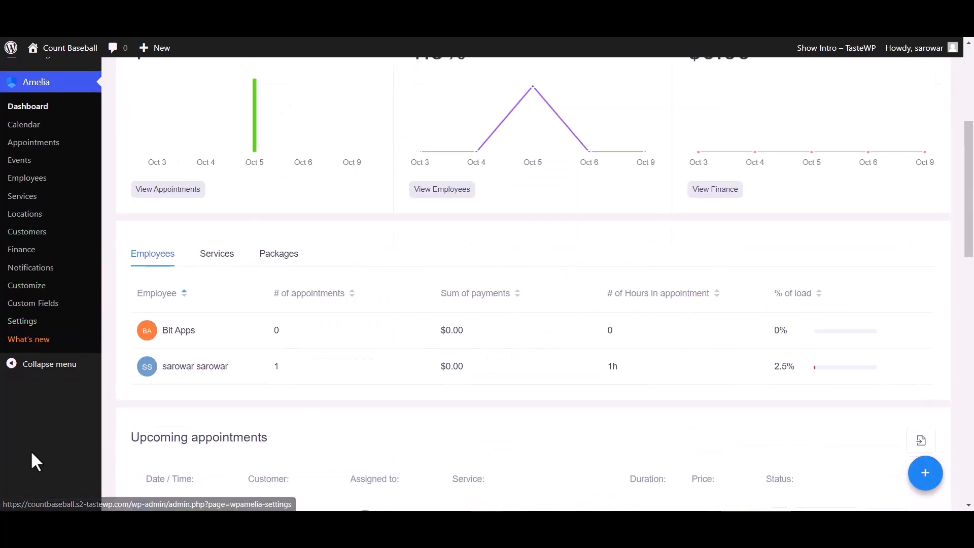
{"action": "left_click", "coordinate": [29, 324]}
{"action": "left_click", "coordinate": [717, 373]}
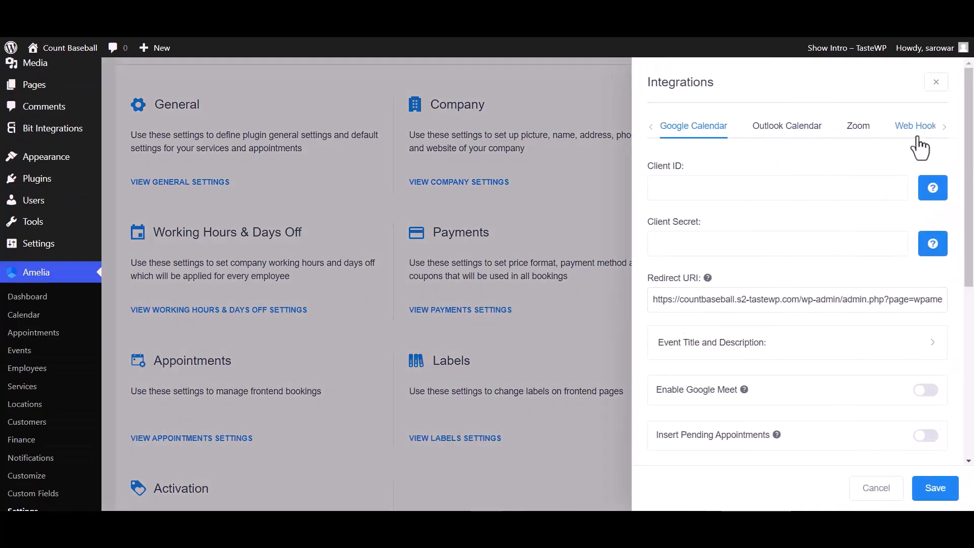
{"action": "left_click", "coordinate": [920, 138]}
{"action": "left_click", "coordinate": [837, 179]}
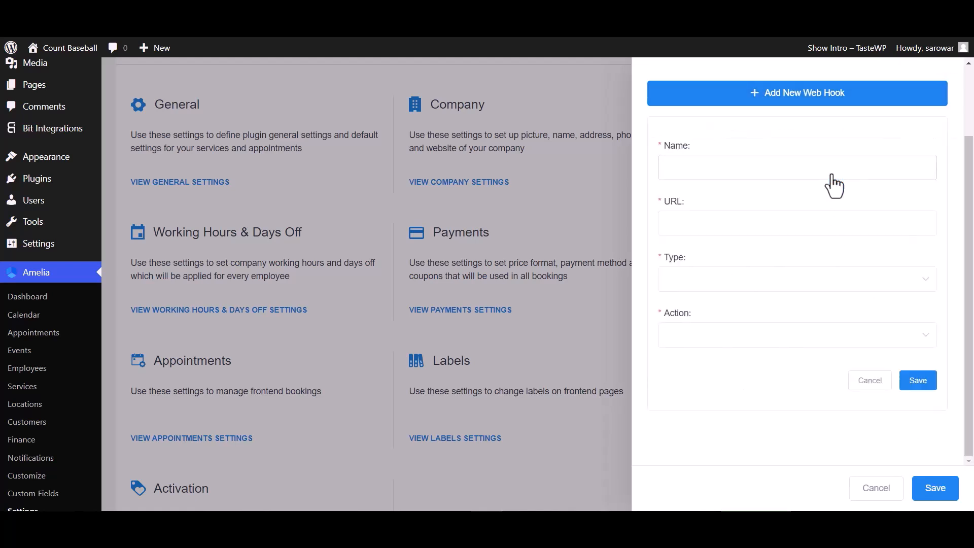
Step: Name the new web hook "Bit Integrations" and paste the copied webhook URL as its URL
{"action": "left_click", "coordinate": [705, 174]}
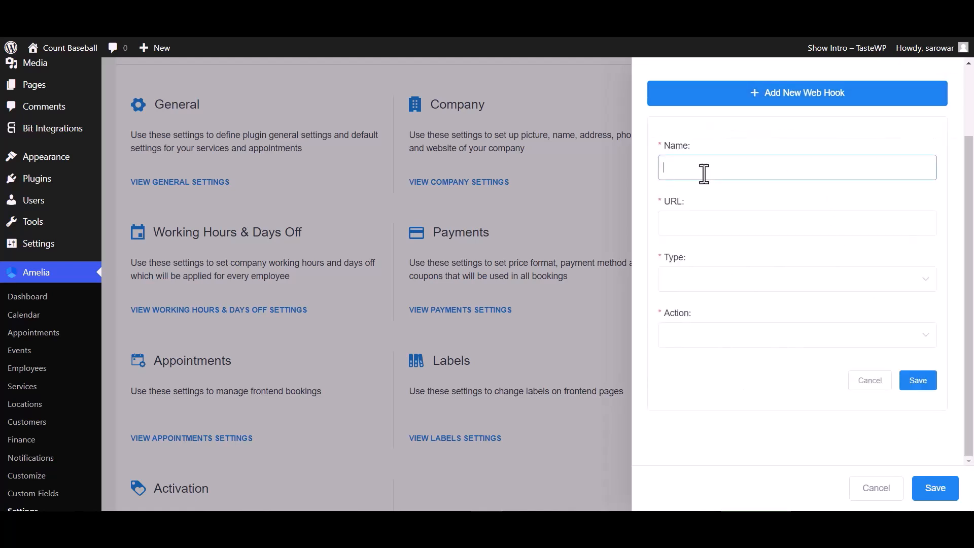
{"action": "type", "text": "Bit Integrations"}
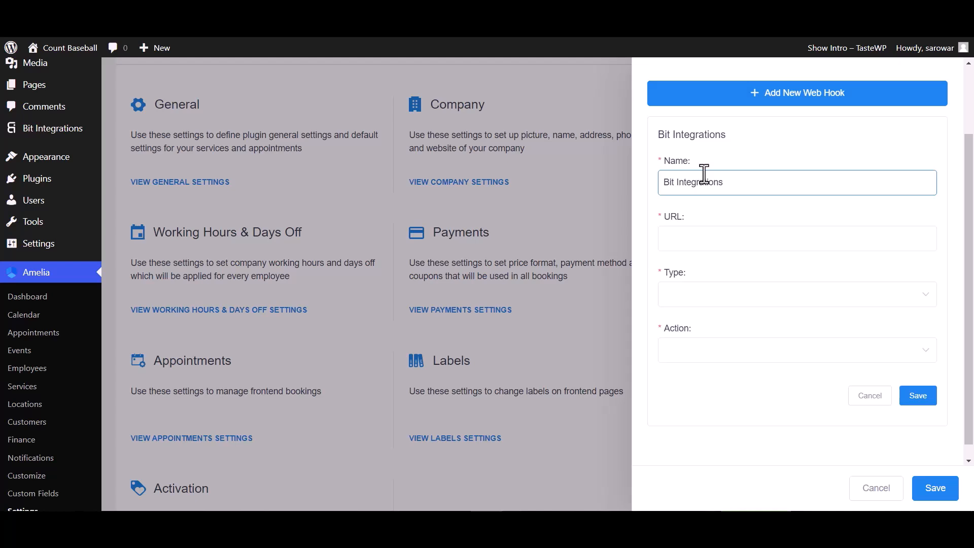
{"action": "left_click", "coordinate": [699, 239]}
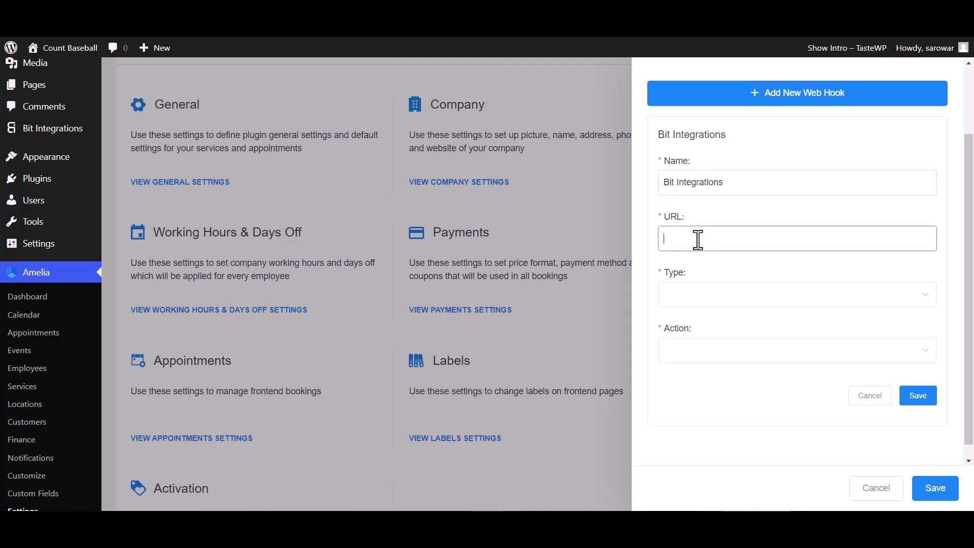
{"action": "key", "text": "ctrl+v"}
Step: Set the web hook's type to Appointment and action to Booking Status Changed, and save it along with the integrations settings
{"action": "left_click", "coordinate": [700, 301]}
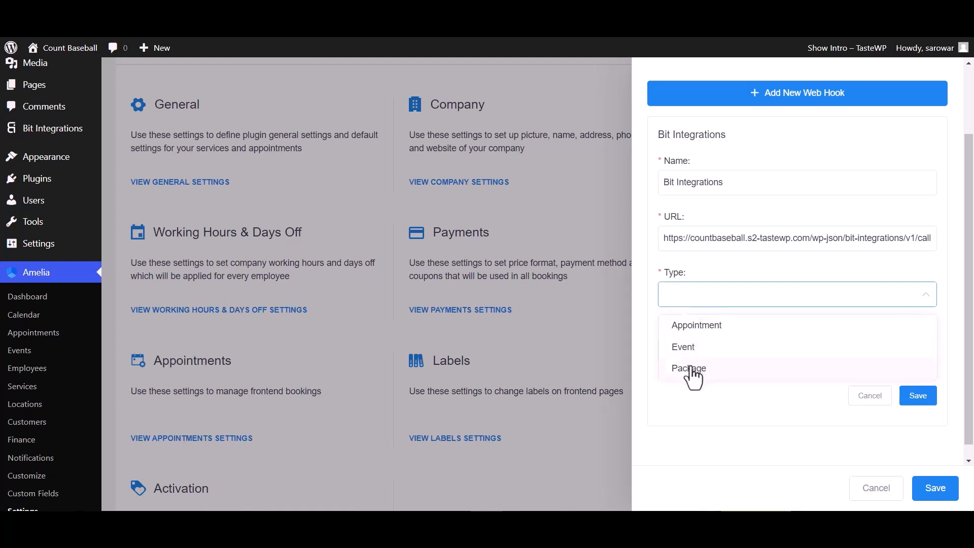
{"action": "left_click", "coordinate": [698, 326]}
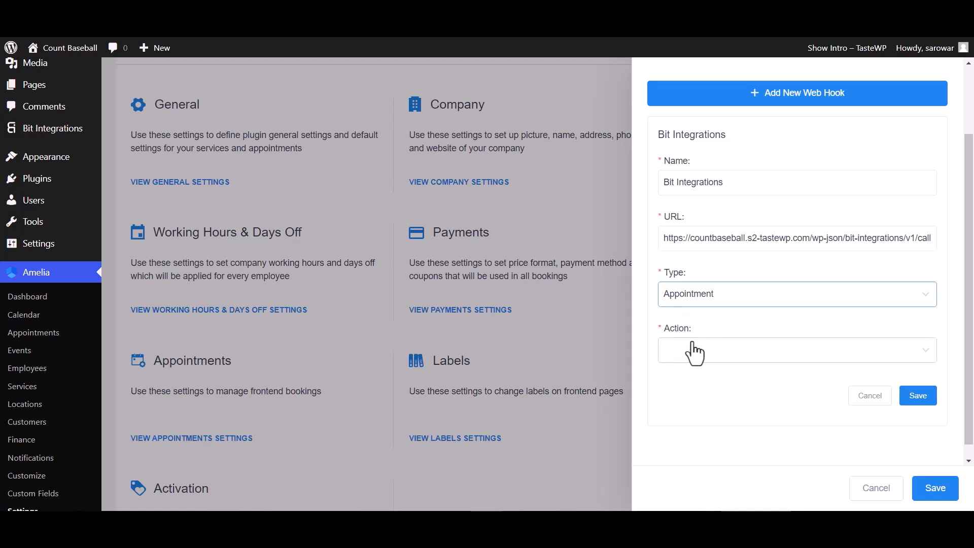
{"action": "left_click", "coordinate": [693, 352]}
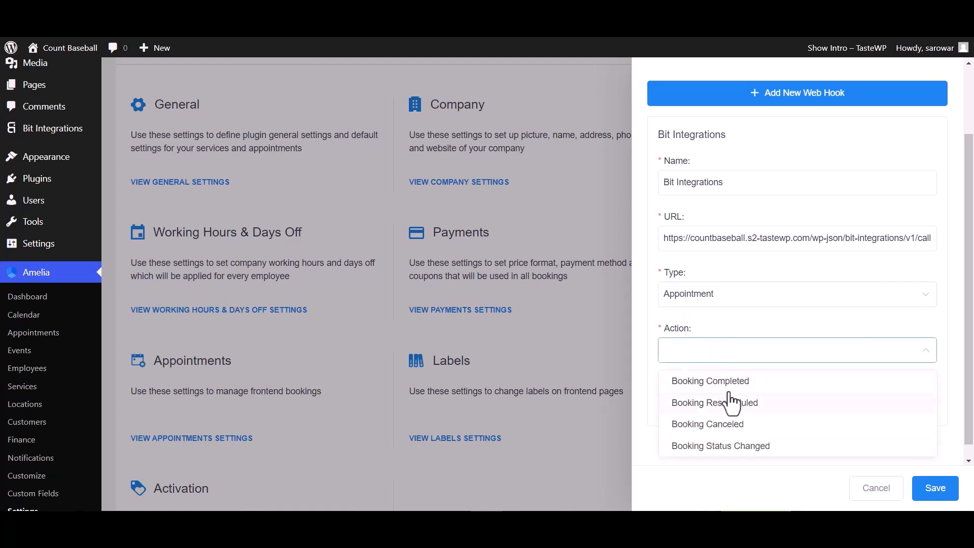
{"action": "left_click", "coordinate": [720, 447]}
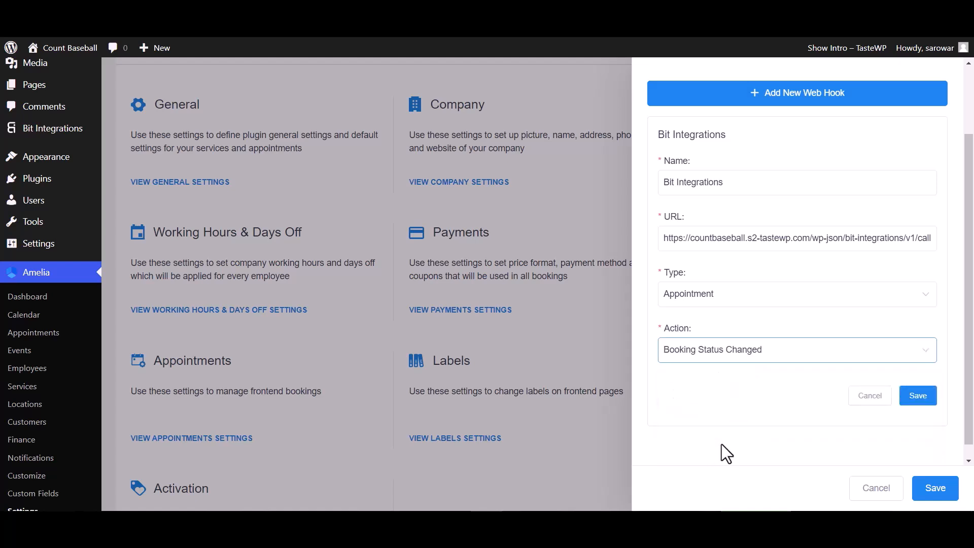
{"action": "left_click", "coordinate": [918, 396]}
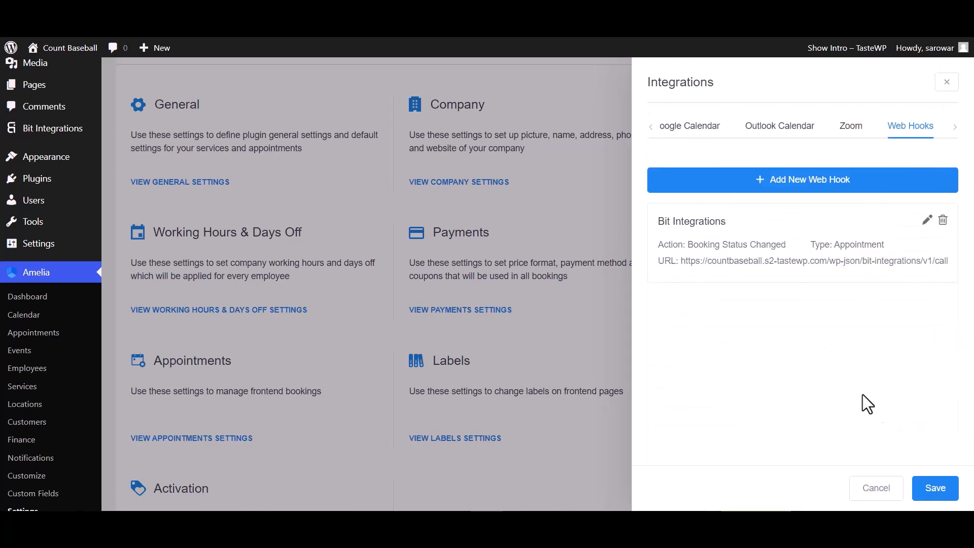
{"action": "left_click", "coordinate": [935, 488]}
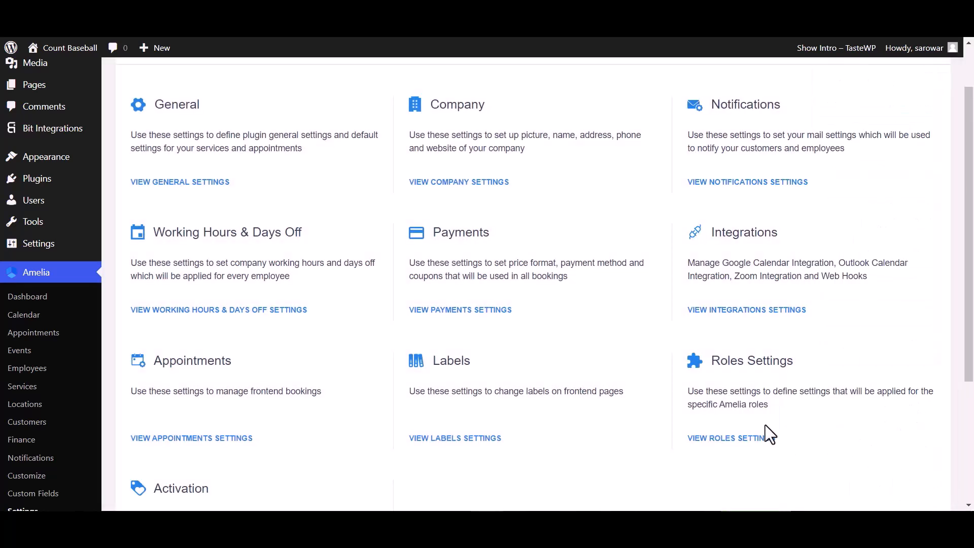
Step: In Amelia's appointments, change the status of the October 20, 11:30 am booking to Pending
{"action": "left_click", "coordinate": [35, 334]}
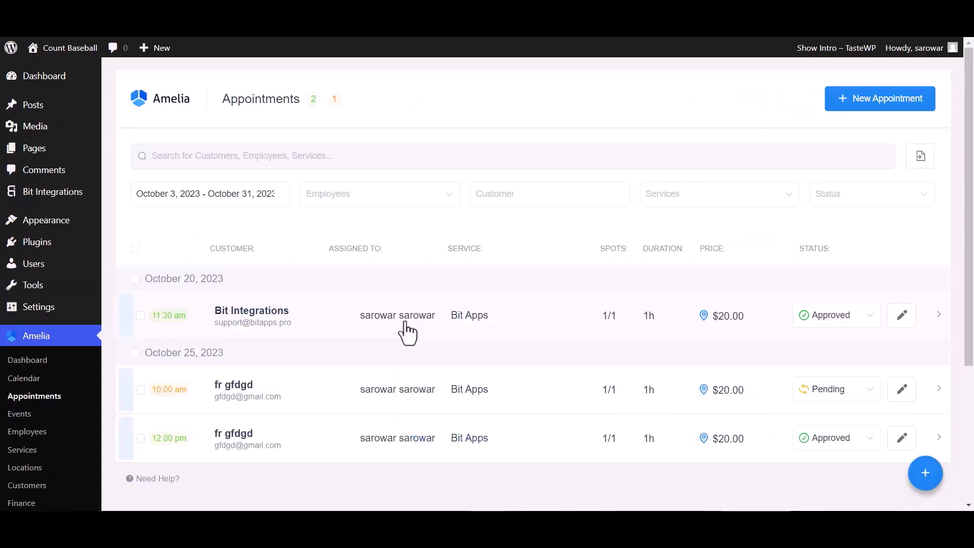
{"action": "left_click", "coordinate": [832, 316]}
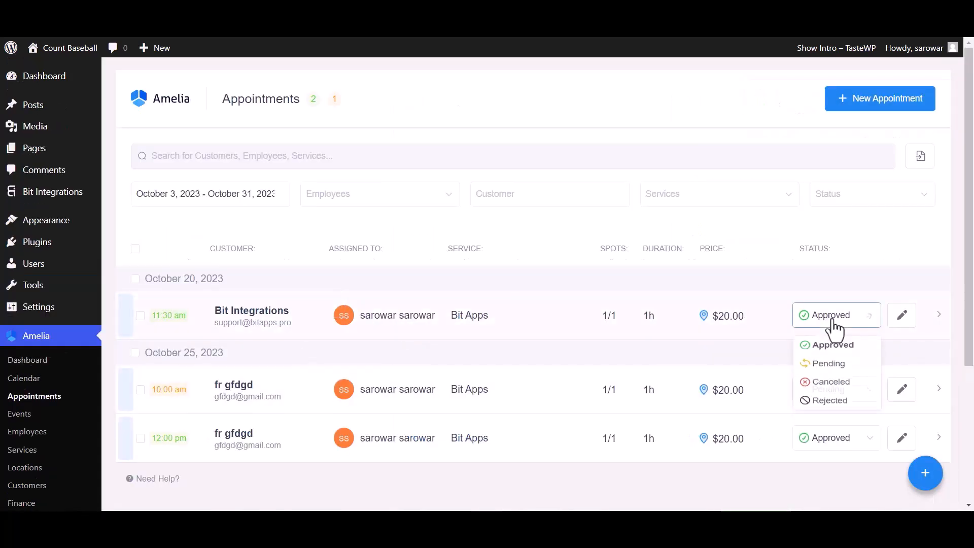
{"action": "left_click", "coordinate": [832, 369]}
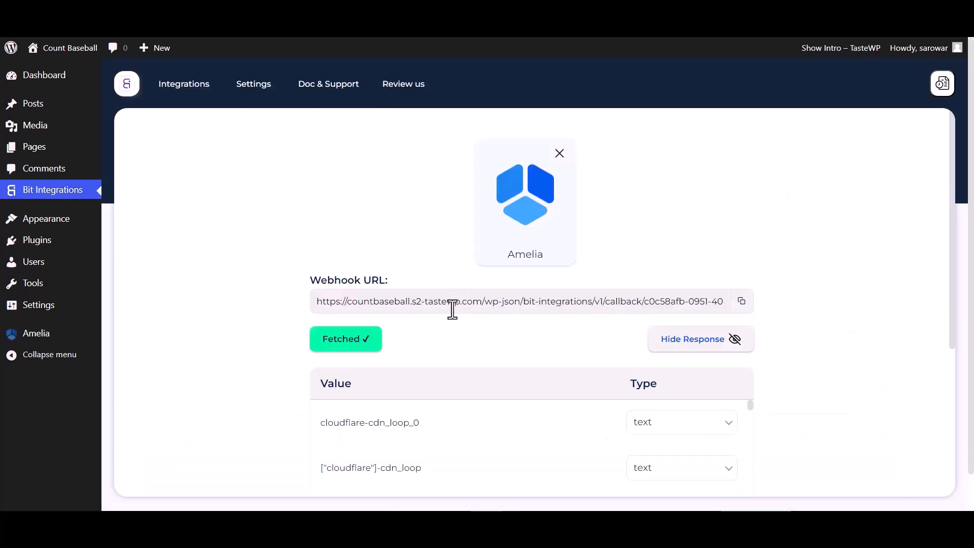
Step: Back in Bit Integrations, proceed from the fetched Amelia data to the action selection, search for "wp" and choose WPWebhooks
{"action": "scroll", "coordinate": [457, 314], "scroll_direction": "down", "scroll_amount": 3}
{"action": "scroll", "coordinate": [507, 350], "scroll_direction": "down", "scroll_amount": 10}
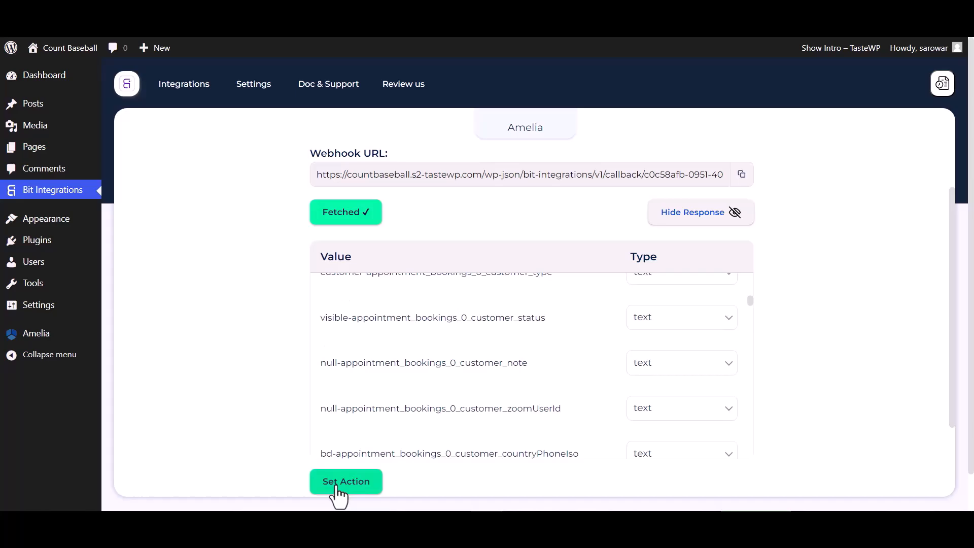
{"action": "left_click", "coordinate": [336, 482]}
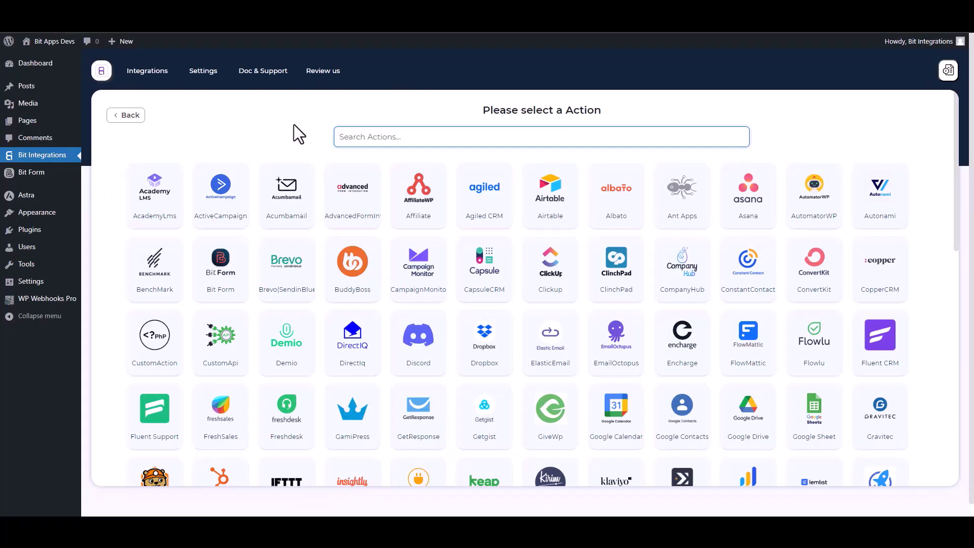
{"action": "type", "text": "wp"}
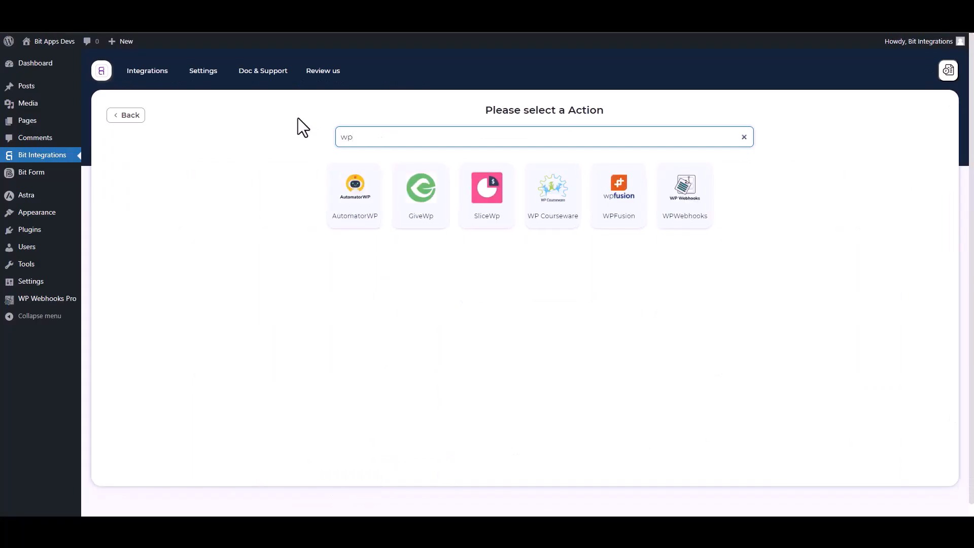
{"action": "left_click", "coordinate": [693, 220]}
{"action": "left_click", "coordinate": [158, 276]}
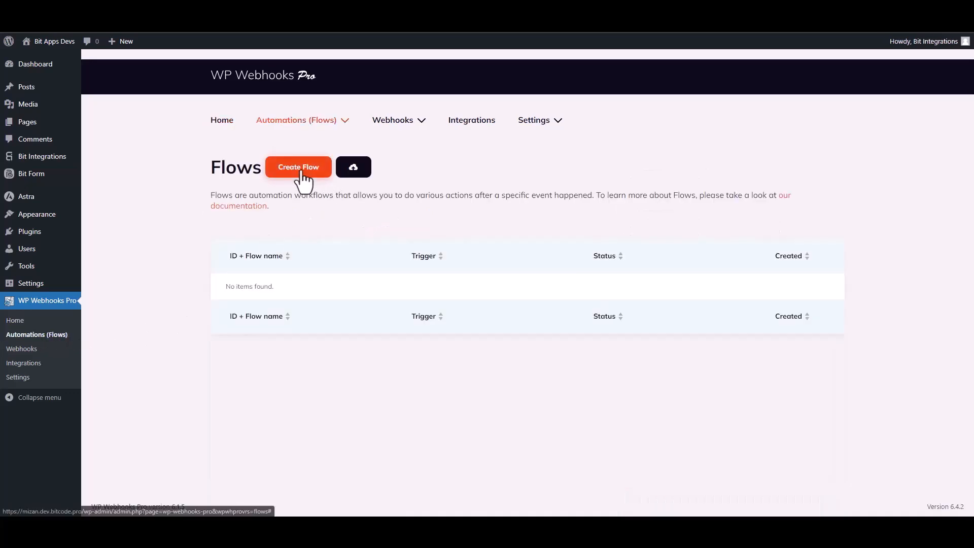
Step: Create a flow named "Bit Integrations" in WP Webhooks Pro
{"action": "left_click", "coordinate": [299, 169]}
{"action": "left_click", "coordinate": [409, 132]}
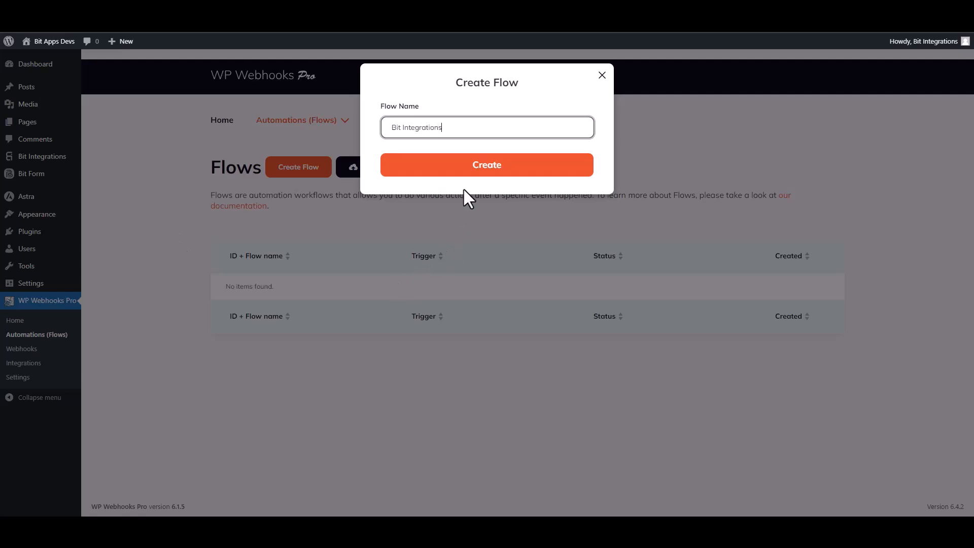
{"action": "left_click", "coordinate": [485, 175]}
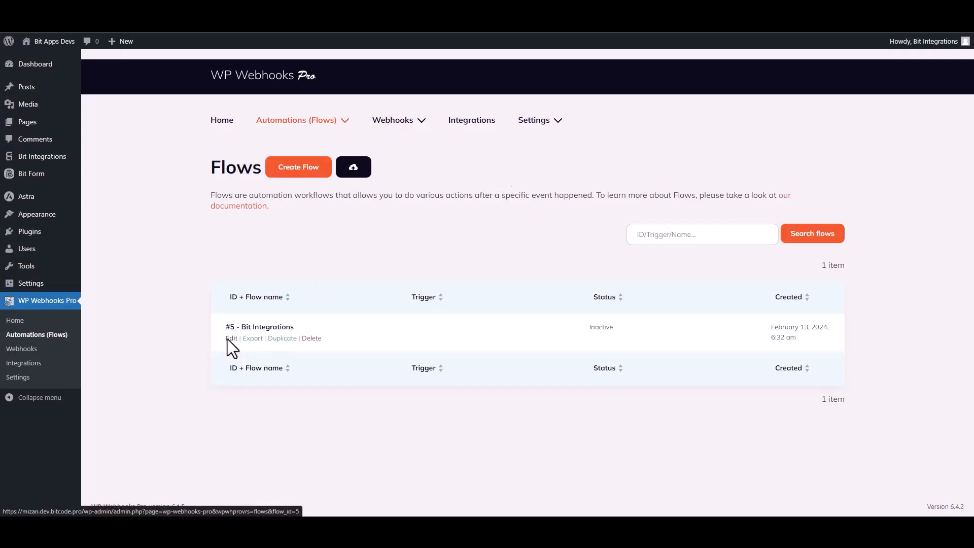
Step: Edit the Bit Integrations flow and set its trigger to received_http_request from the Webhooks integration
{"action": "left_click", "coordinate": [231, 339]}
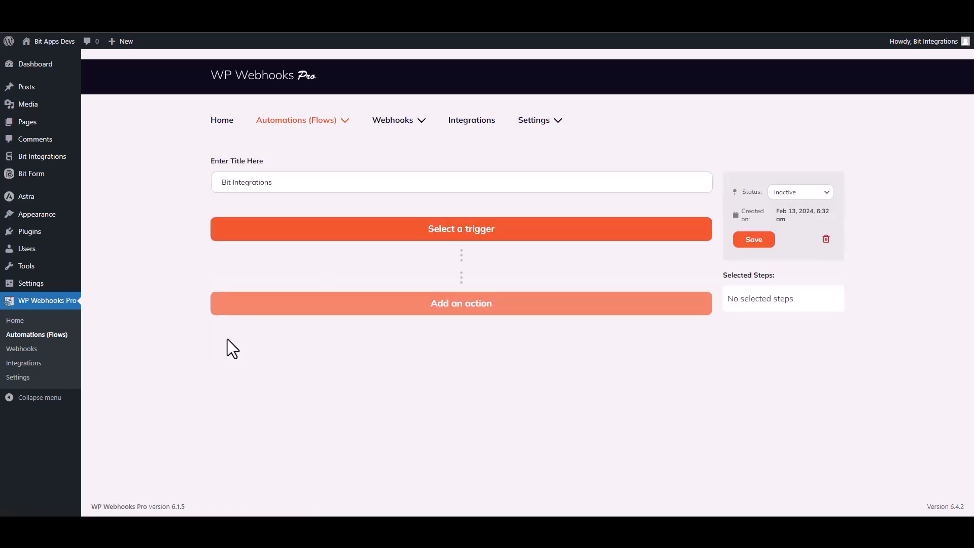
{"action": "left_click", "coordinate": [486, 233]}
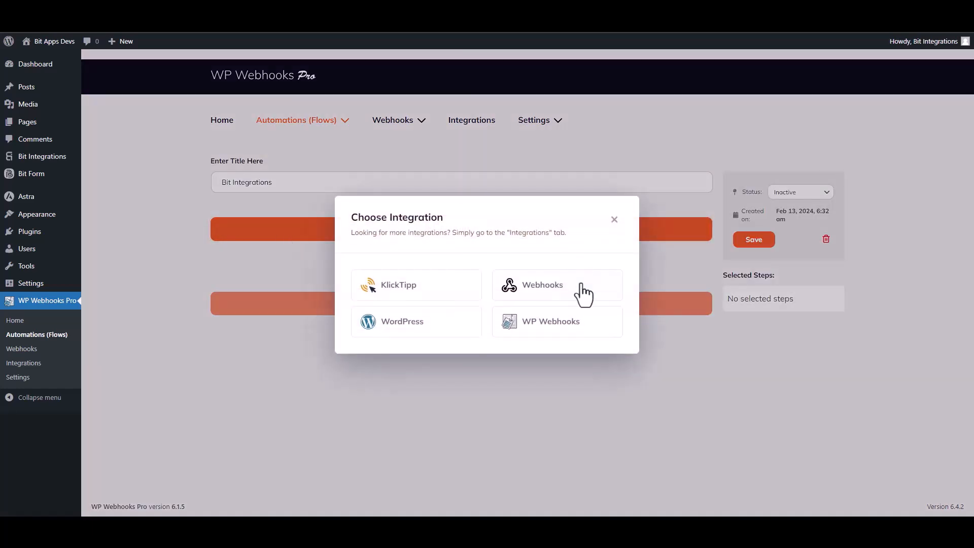
{"action": "left_click", "coordinate": [546, 287]}
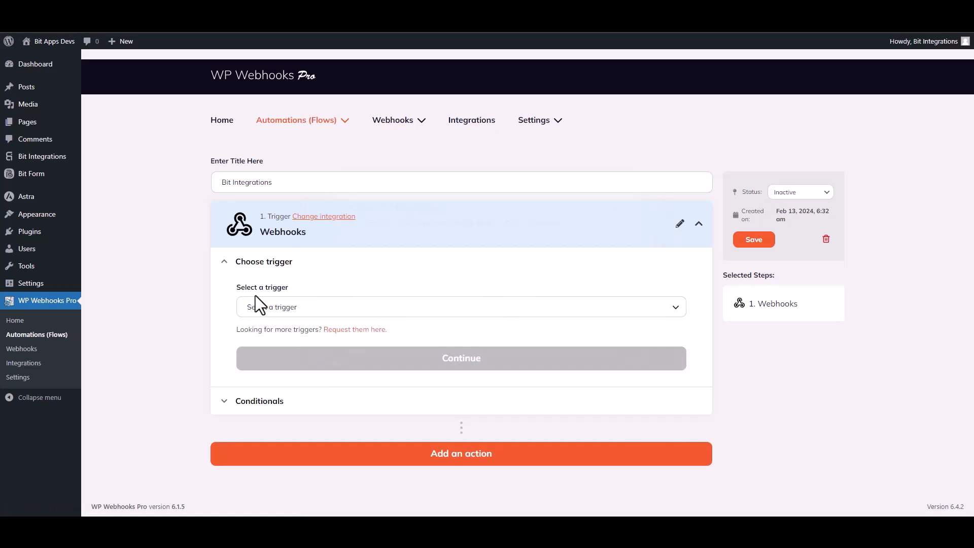
{"action": "left_click", "coordinate": [300, 312]}
{"action": "left_click", "coordinate": [292, 364]}
{"action": "left_click", "coordinate": [451, 376]}
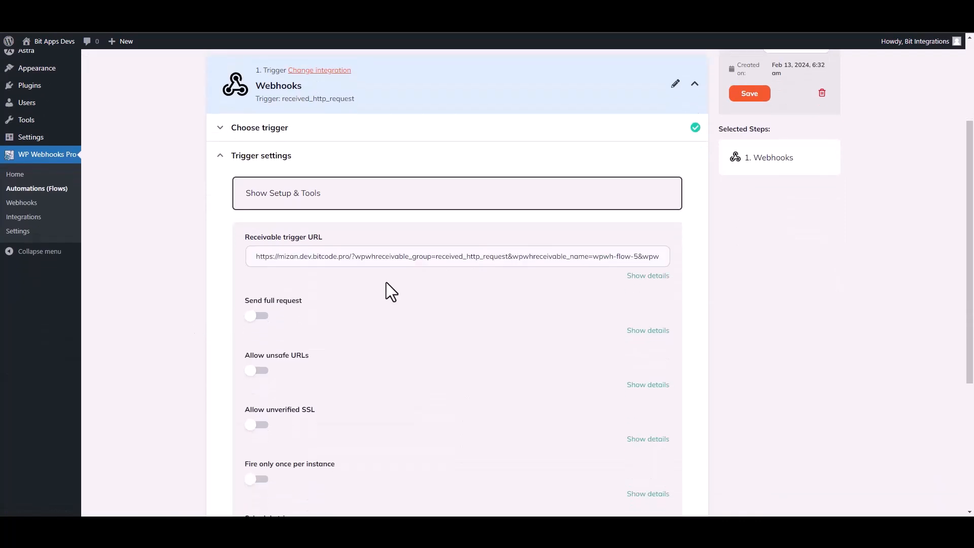
Step: Copy the flow's receivable trigger URL and paste it as the Link of the WPWebhooks action in Bit Integrations
{"action": "left_click", "coordinate": [389, 262]}
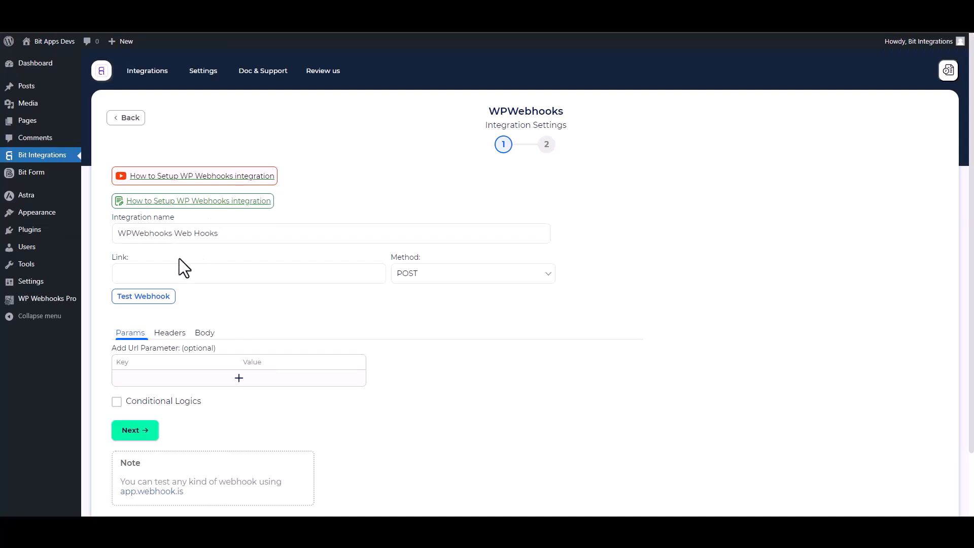
{"action": "left_click", "coordinate": [167, 271]}
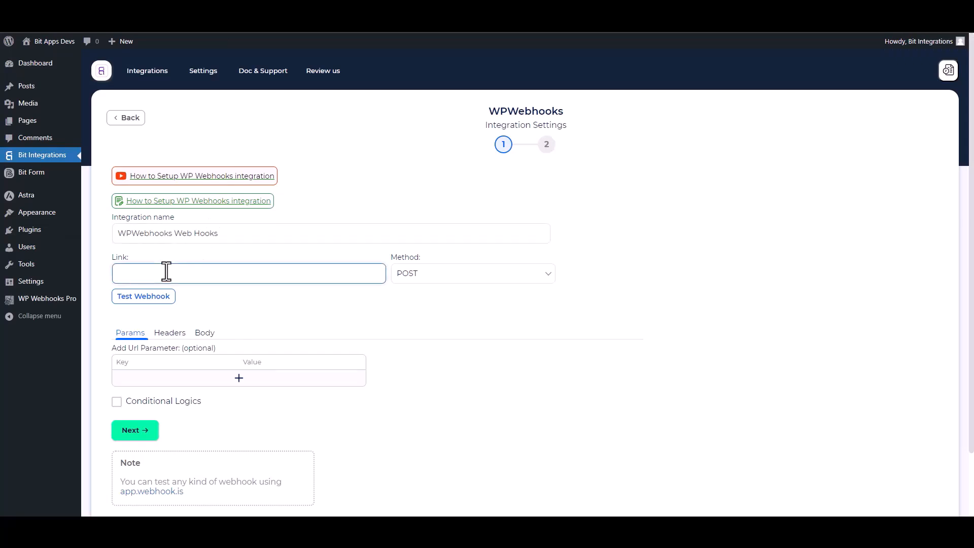
{"action": "key", "text": "ctrl+v"}
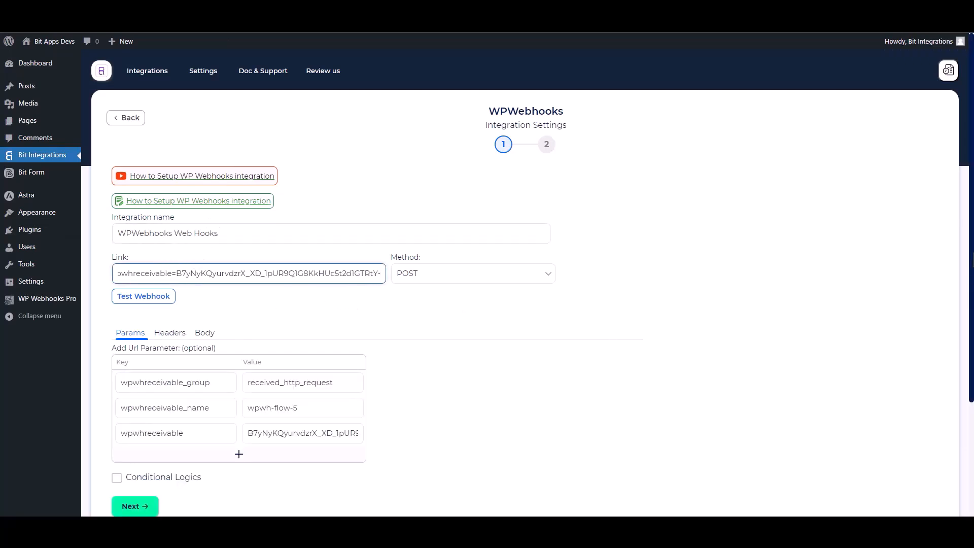
Step: Enable Send All Data for the request body with content type application/json, and test the webhook
{"action": "scroll", "coordinate": [274, 305], "scroll_direction": "down", "scroll_amount": 1}
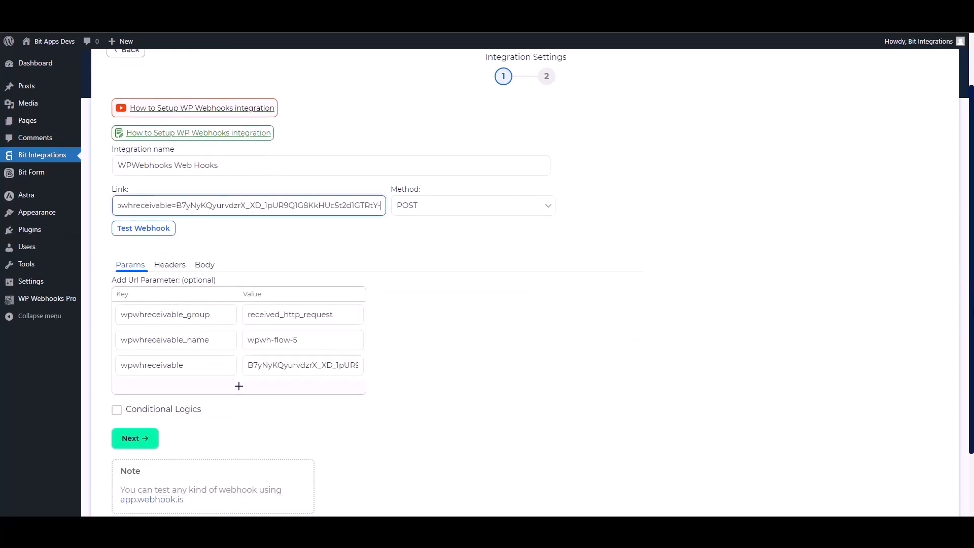
{"action": "left_click", "coordinate": [205, 266]}
{"action": "left_click", "coordinate": [146, 292]}
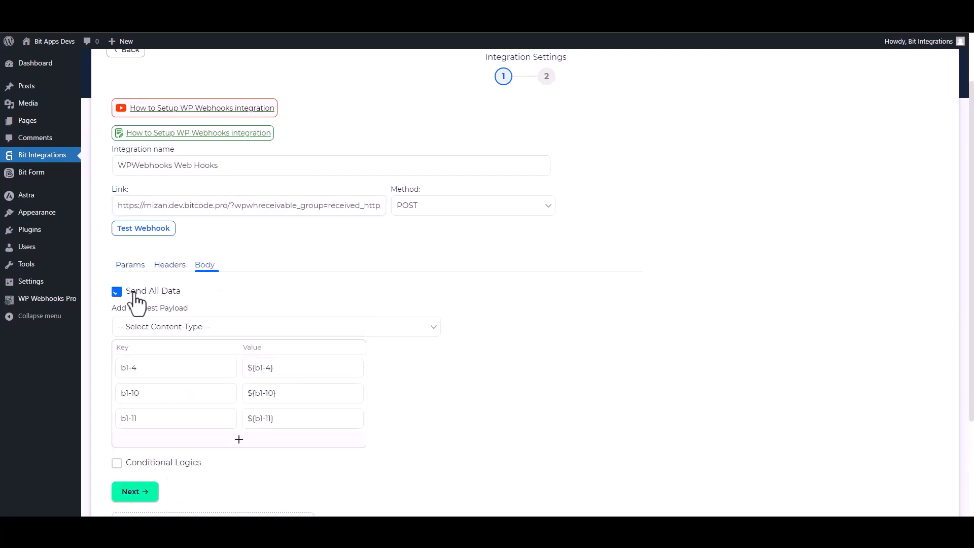
{"action": "left_click", "coordinate": [206, 328]}
{"action": "left_click", "coordinate": [169, 354]}
{"action": "scroll", "coordinate": [742, 373], "scroll_direction": "down", "scroll_amount": 2}
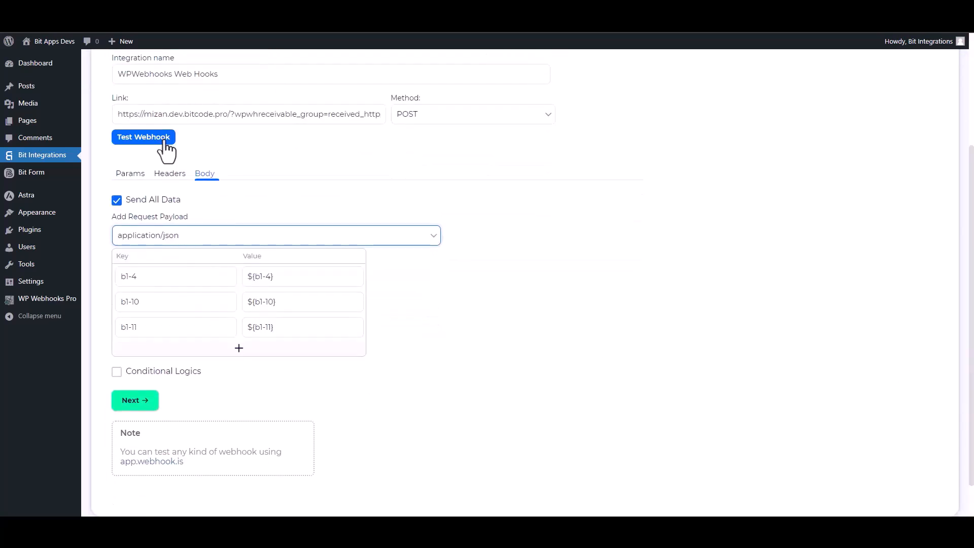
{"action": "left_click", "coordinate": [167, 147]}
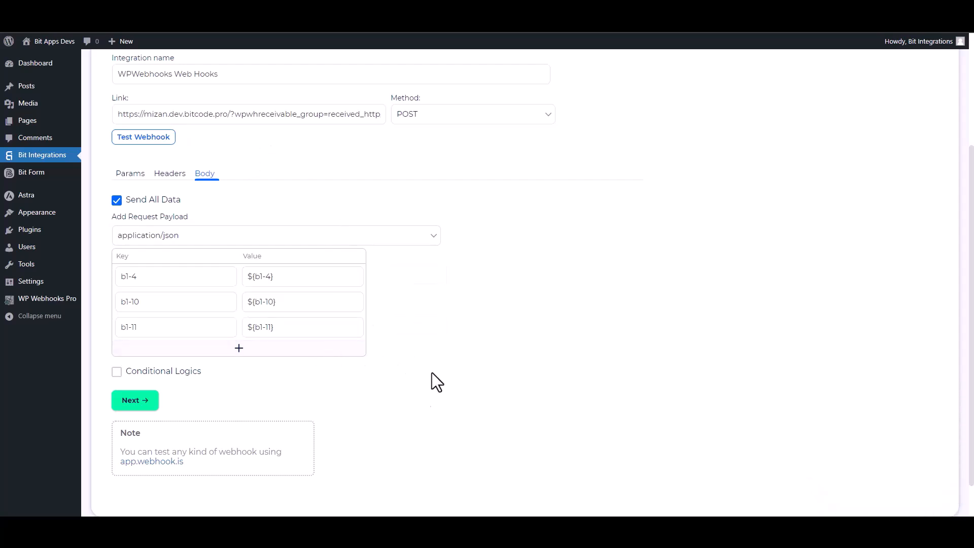
{"action": "left_click", "coordinate": [144, 377]}
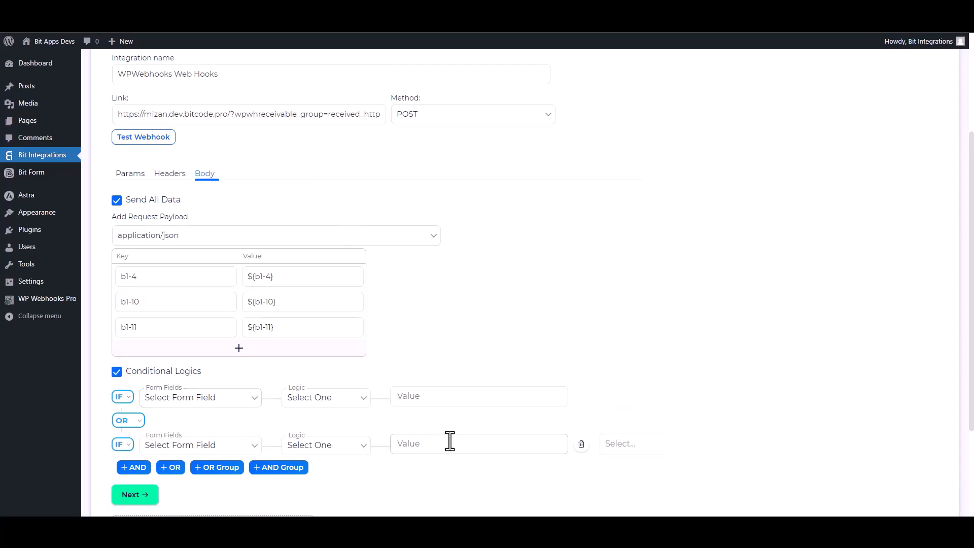
{"action": "scroll", "coordinate": [525, 321], "scroll_direction": "down", "scroll_amount": 2}
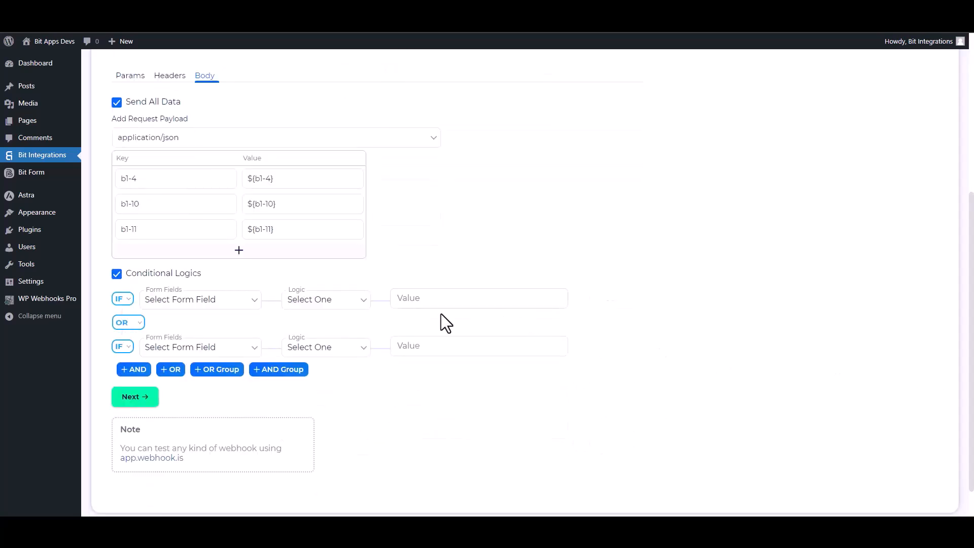
{"action": "left_click", "coordinate": [122, 277]}
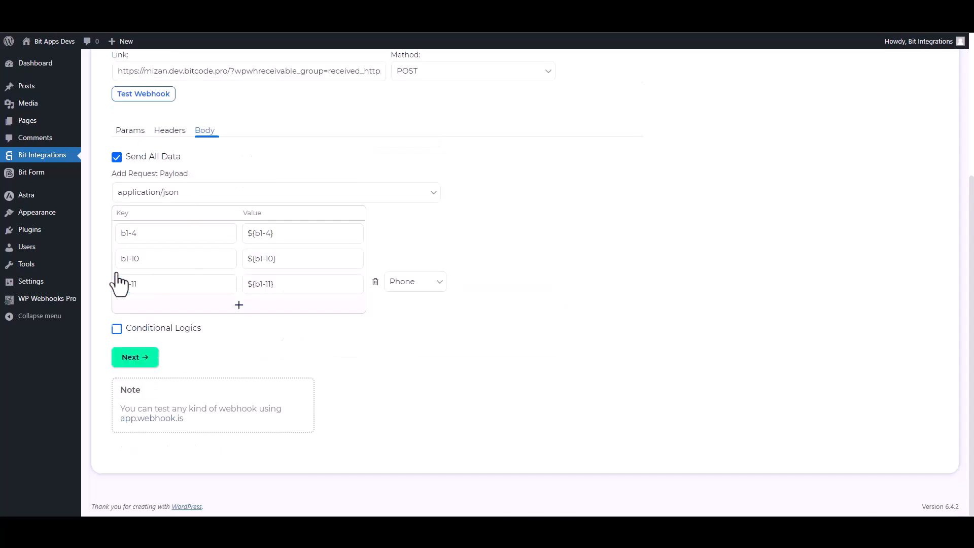
Step: Proceed past the WPWebhooks request settings and complete the integration
{"action": "left_click", "coordinate": [151, 357]}
{"action": "left_click", "coordinate": [515, 213]}
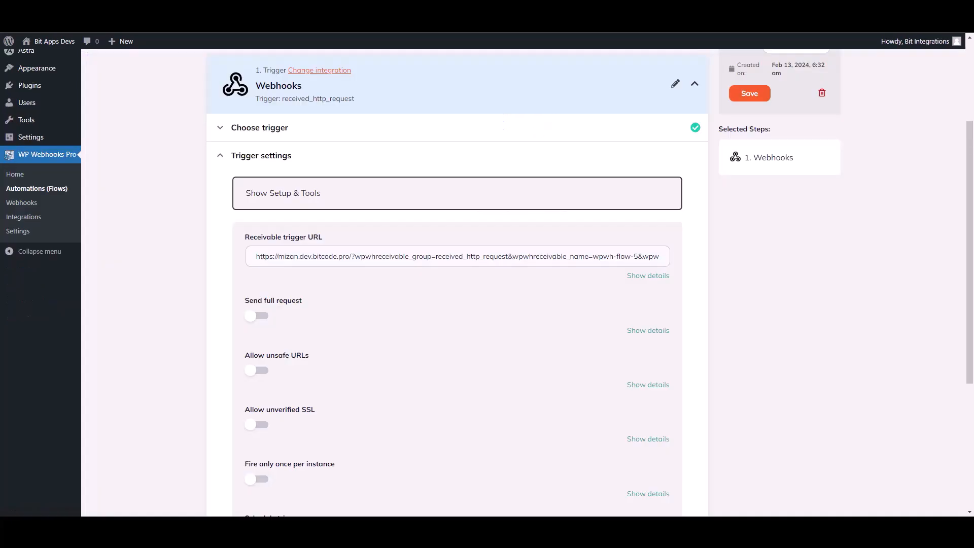
Step: In WP Webhooks Pro, save the trigger settings and load Log #18 through Get log data for the trigger test
{"action": "scroll", "coordinate": [496, 352], "scroll_direction": "down", "scroll_amount": 4}
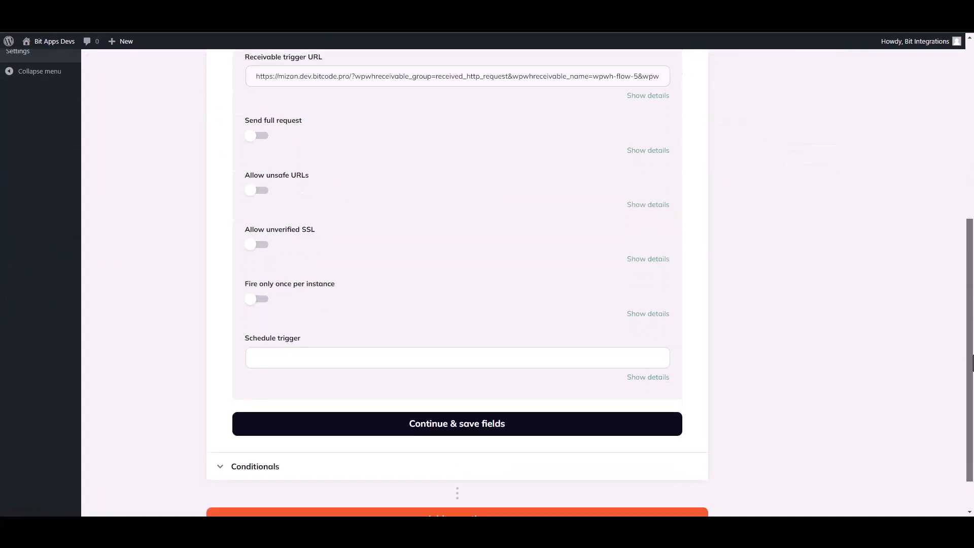
{"action": "left_click", "coordinate": [452, 427]}
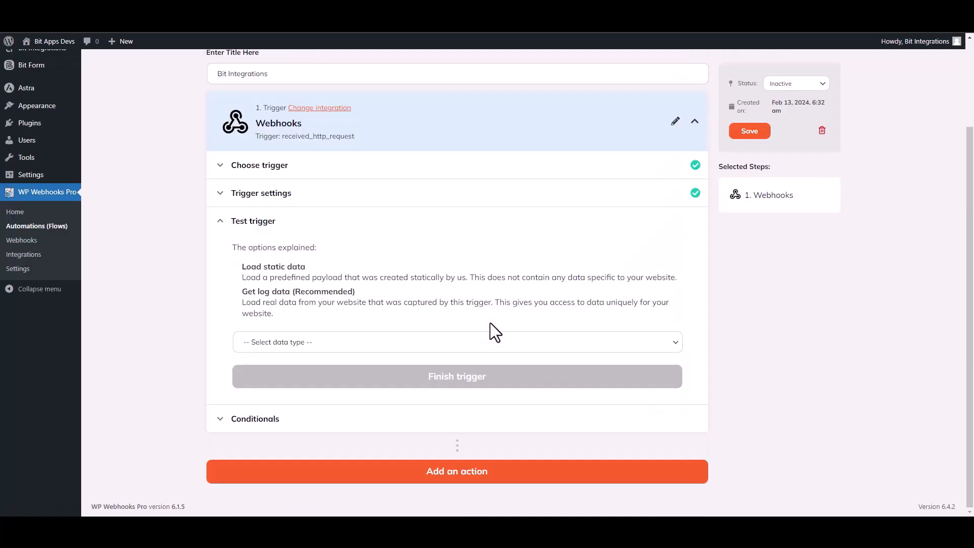
{"action": "left_click", "coordinate": [301, 345]}
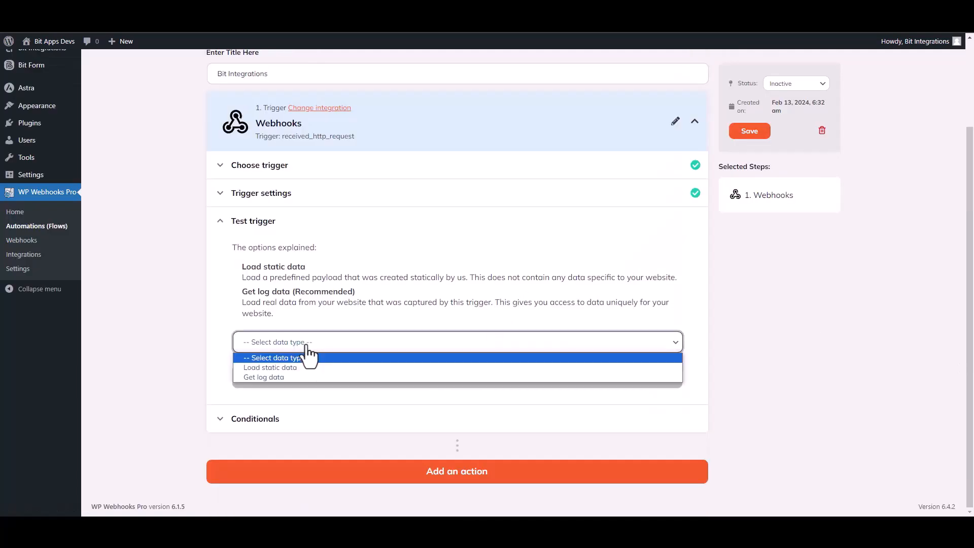
{"action": "left_click", "coordinate": [278, 379]}
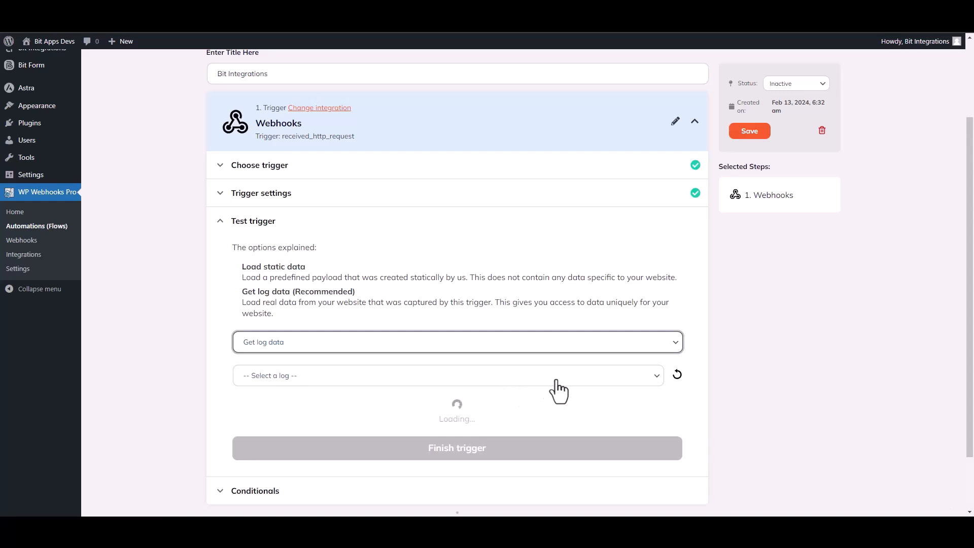
{"action": "left_click", "coordinate": [519, 384]}
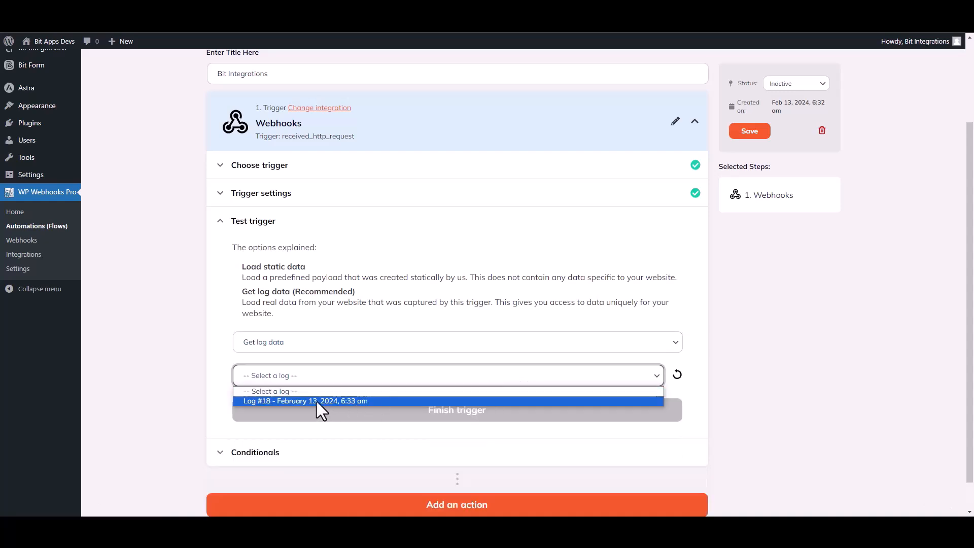
{"action": "left_click", "coordinate": [317, 400]}
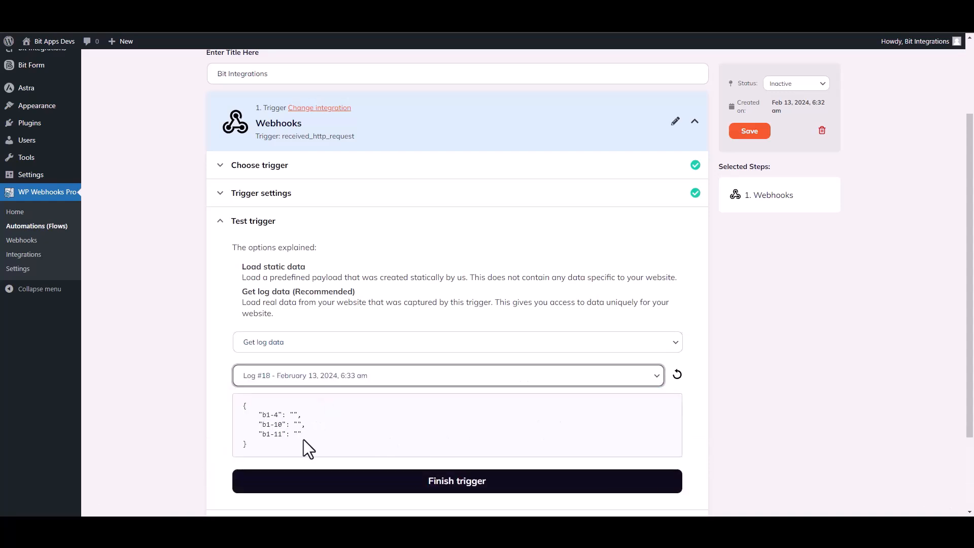
Step: Check the payload keys in the selected log and finish the Webhooks trigger
{"action": "left_click_drag", "start_coordinate": [304, 437], "coordinate": [253, 415]}
{"action": "left_click", "coordinate": [432, 431]}
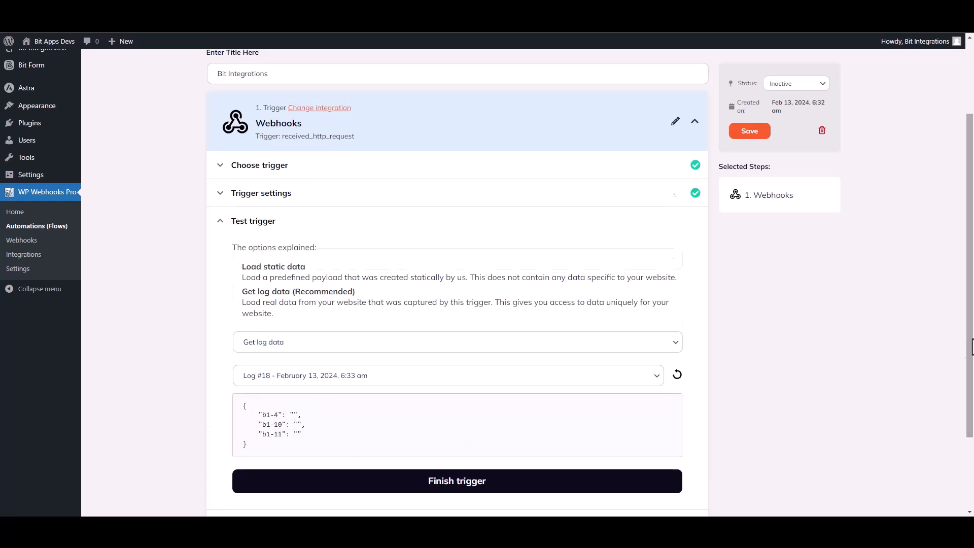
{"action": "scroll", "coordinate": [972, 348], "scroll_direction": "down", "scroll_amount": 2}
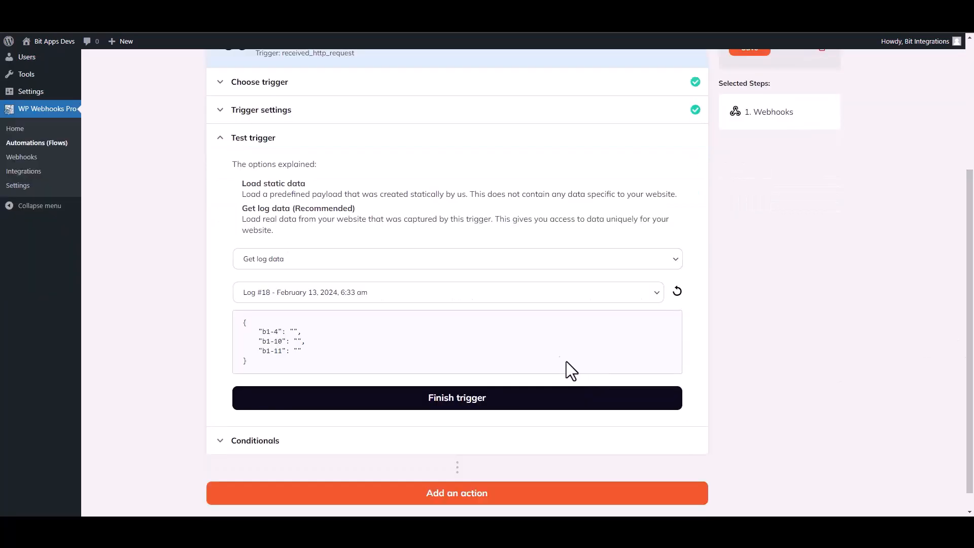
{"action": "left_click", "coordinate": [463, 405]}
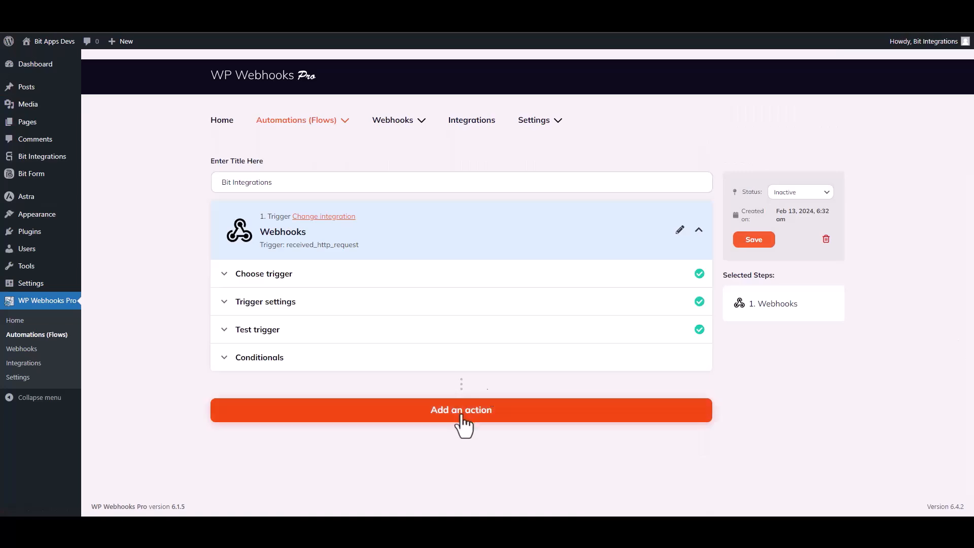
Step: Add a WordPress action to the flow, choose Create user, and continue to its action settings
{"action": "left_click", "coordinate": [462, 411]}
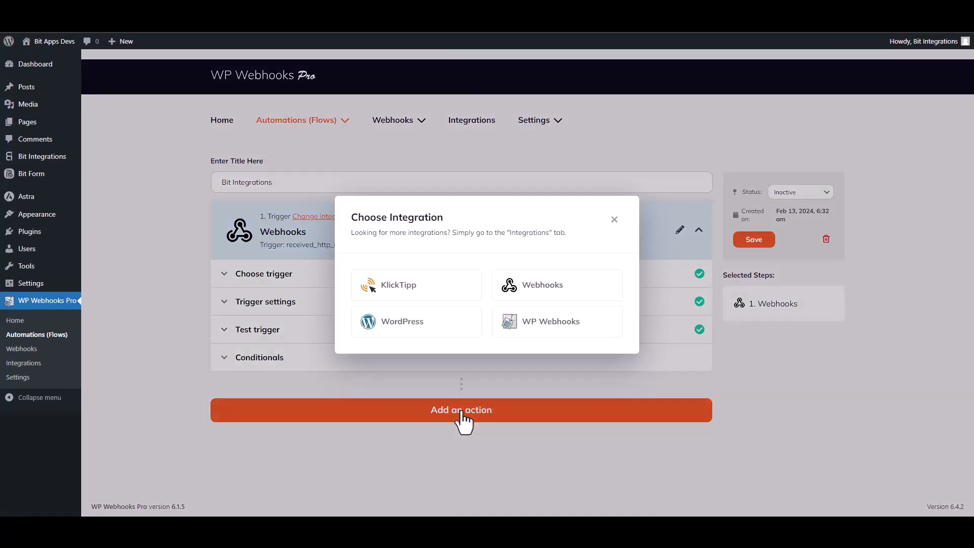
{"action": "left_click", "coordinate": [420, 326]}
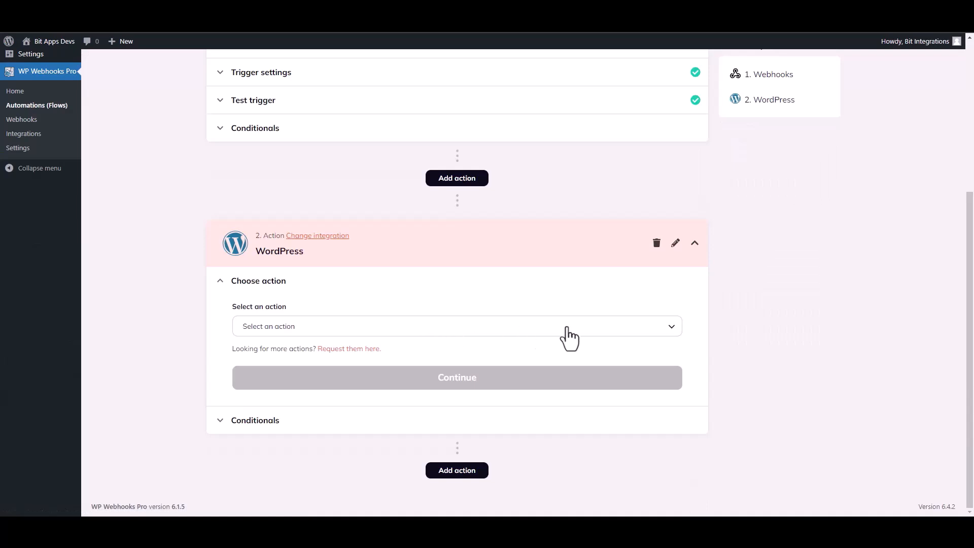
{"action": "left_click", "coordinate": [303, 331]}
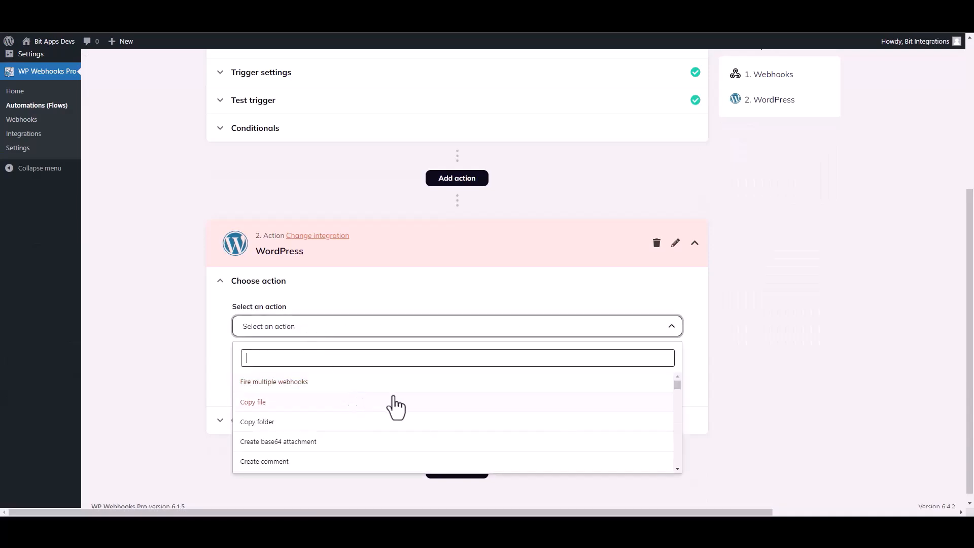
{"action": "type", "text": "create u"}
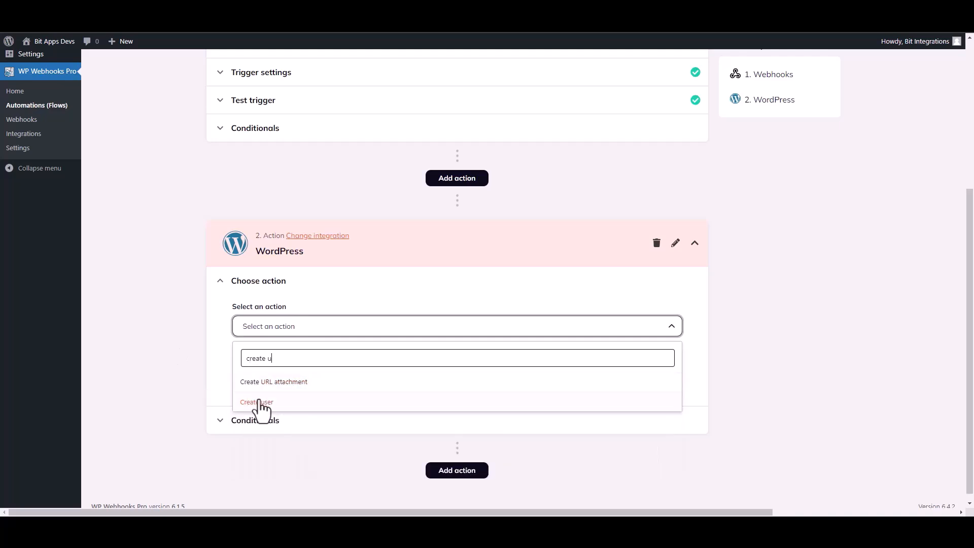
{"action": "left_click", "coordinate": [260, 403]}
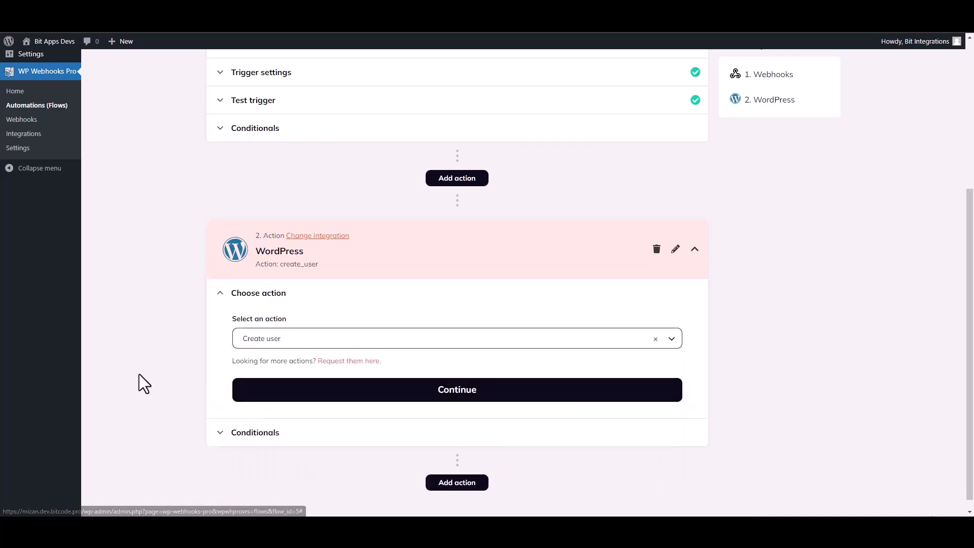
{"action": "left_click", "coordinate": [363, 395]}
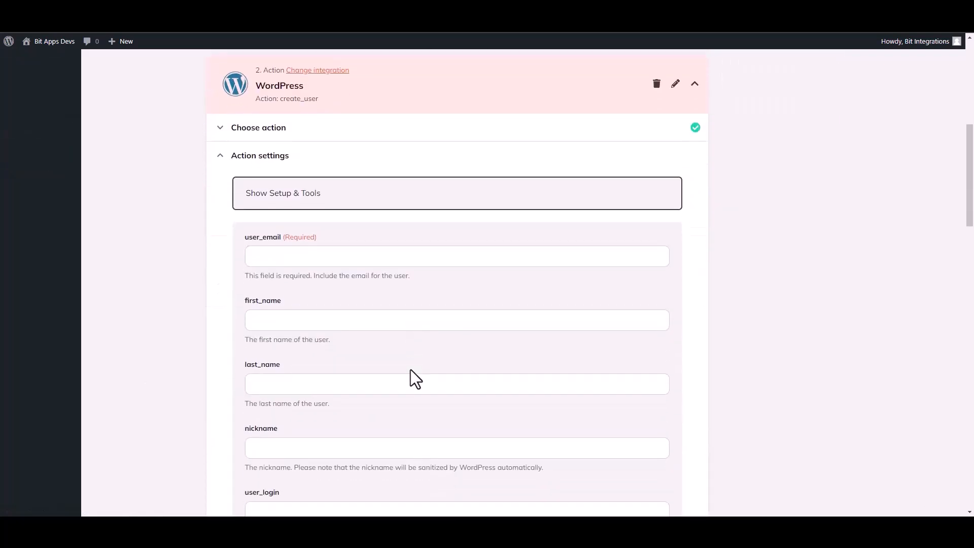
Step: Map the Webhooks step's b1-4 value to user_email and its b1-10 value to first_name
{"action": "left_click", "coordinate": [283, 260]}
{"action": "left_click", "coordinate": [299, 325]}
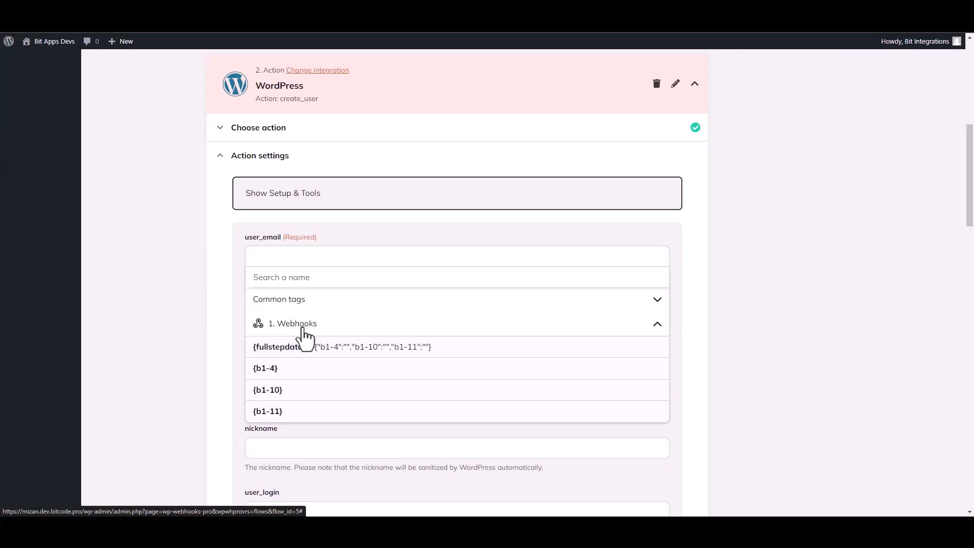
{"action": "left_click", "coordinate": [280, 376]}
{"action": "left_click", "coordinate": [184, 341]}
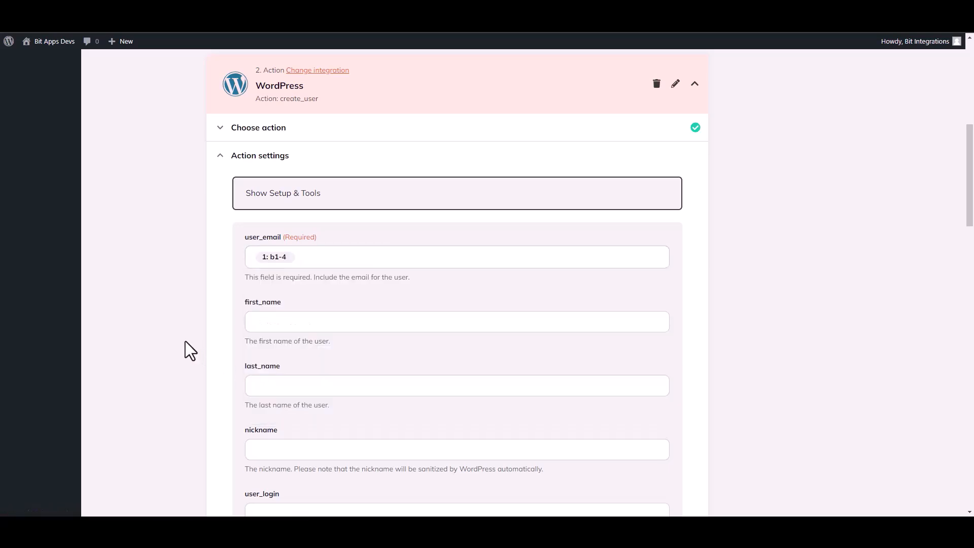
{"action": "left_click", "coordinate": [275, 328]}
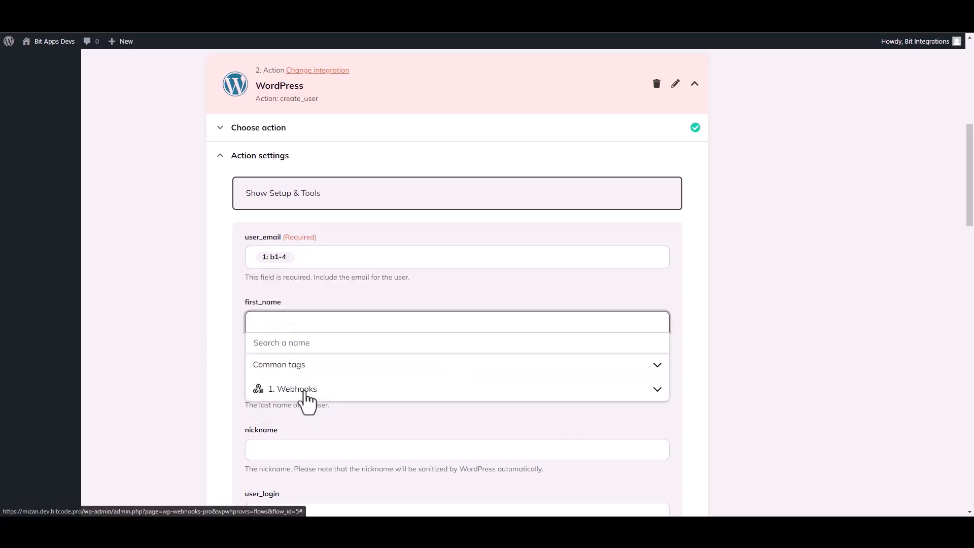
{"action": "left_click", "coordinate": [306, 392]}
{"action": "left_click", "coordinate": [285, 456]}
{"action": "left_click", "coordinate": [235, 427]}
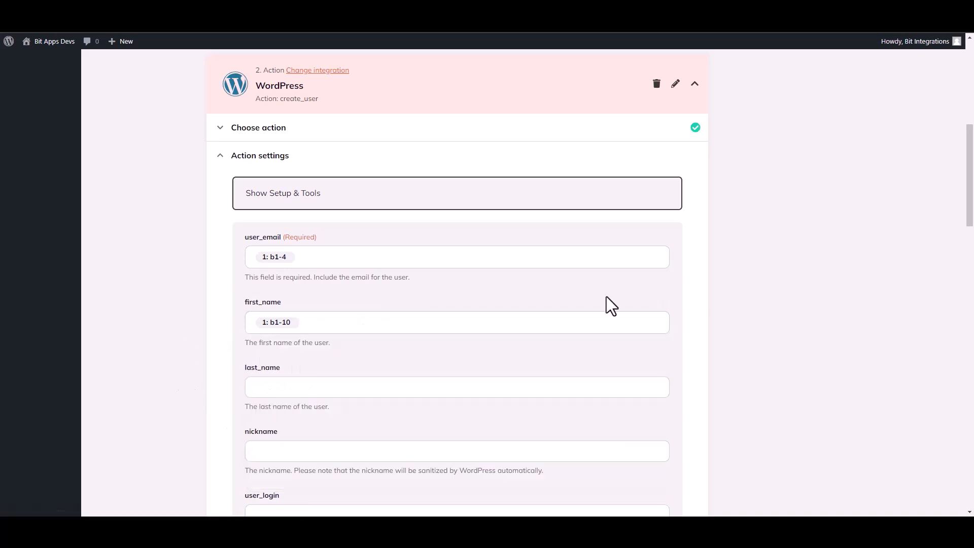
Step: Save the create_user fields and test the action in real time with Fire webhook action
{"action": "left_click_drag", "start_coordinate": [972, 213], "coordinate": [972, 479]}
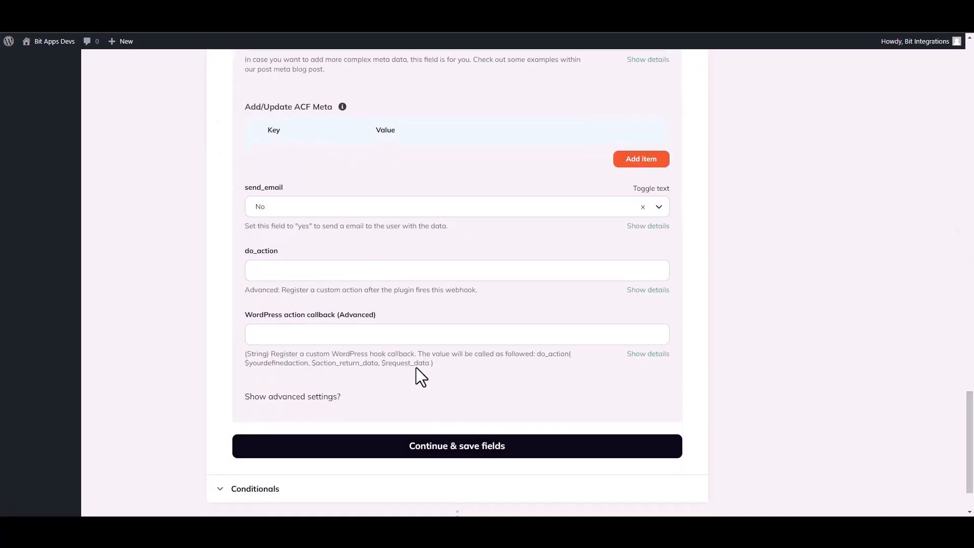
{"action": "left_click", "coordinate": [500, 452]}
{"action": "left_click", "coordinate": [295, 346]}
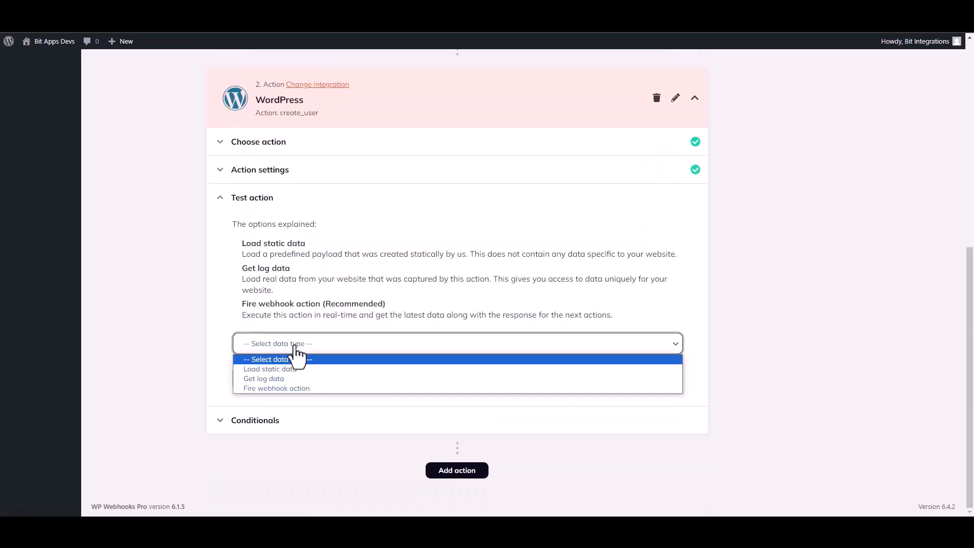
{"action": "left_click", "coordinate": [268, 389]}
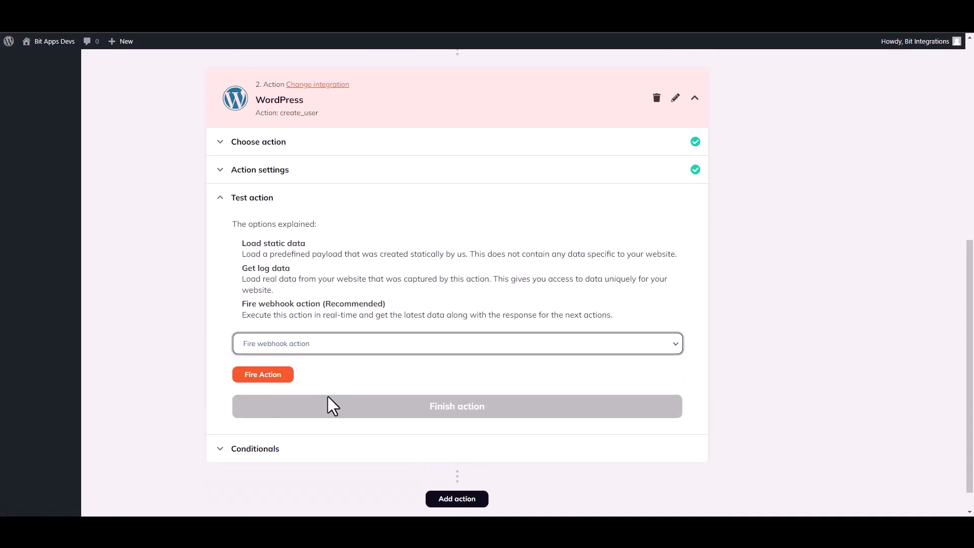
{"action": "left_click", "coordinate": [274, 376]}
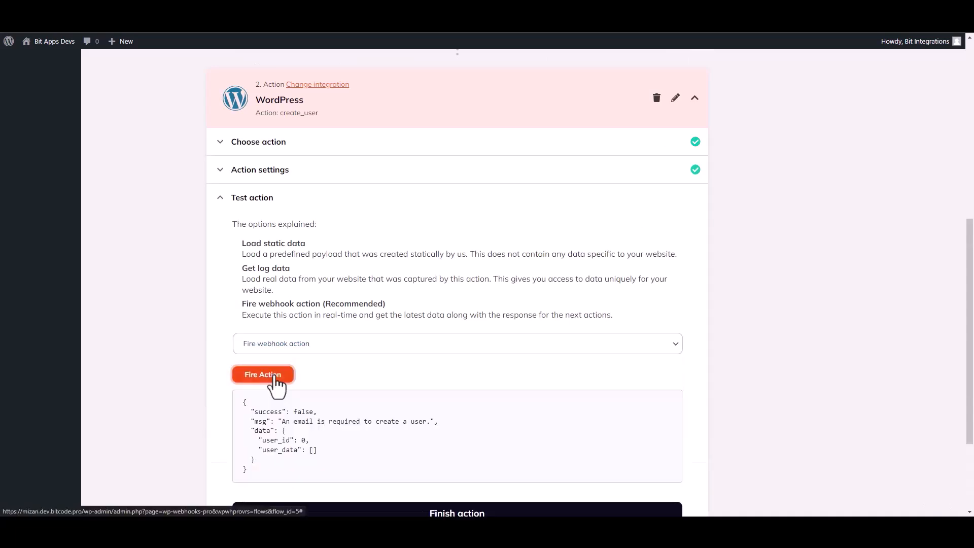
Step: Check the success value in the test response and finish the WordPress action
{"action": "left_click_drag", "start_coordinate": [253, 411], "coordinate": [283, 412]}
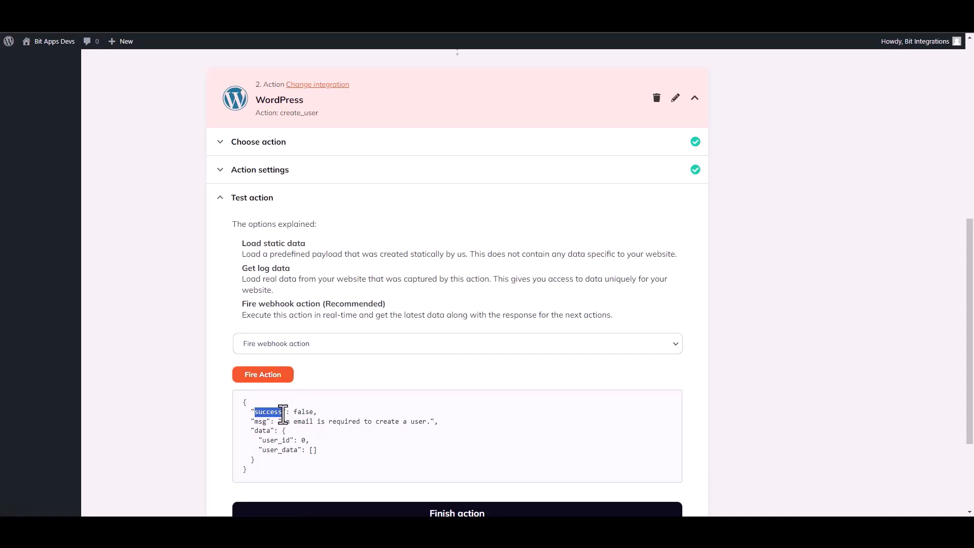
{"action": "left_click", "coordinate": [489, 428]}
{"action": "scroll", "coordinate": [970, 346], "scroll_direction": "down", "scroll_amount": 2}
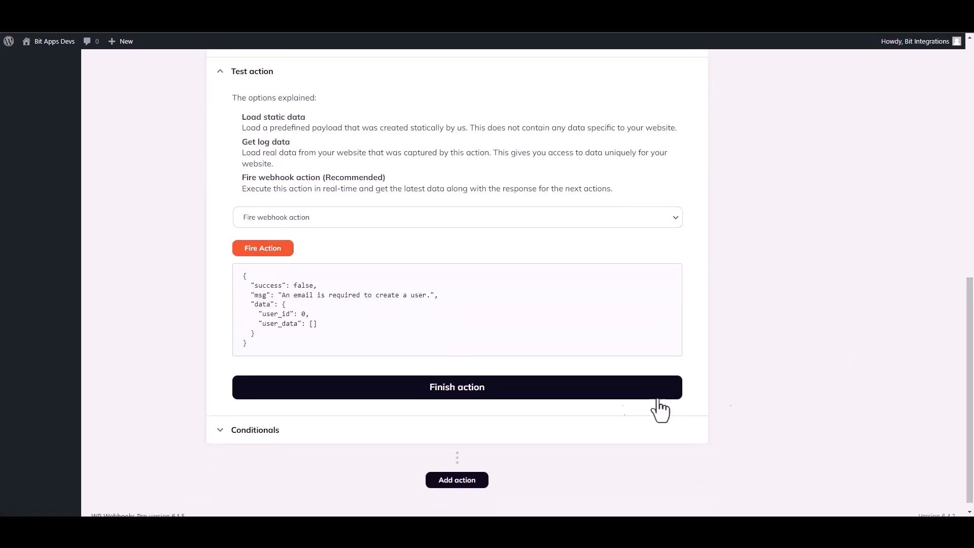
{"action": "left_click", "coordinate": [473, 388]}
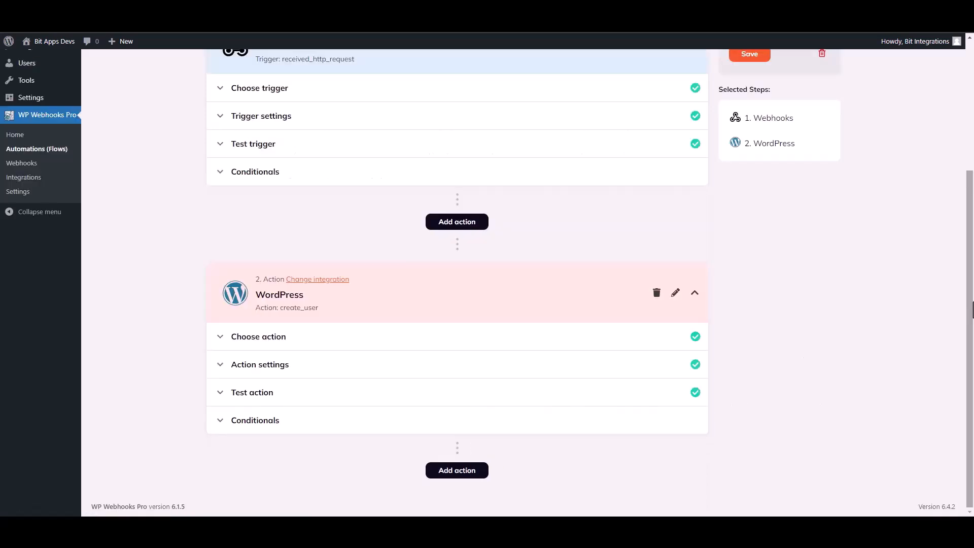
Step: Set the Bit Integrations flow's status to Active and save the flow
{"action": "scroll", "coordinate": [971, 327], "scroll_direction": "up", "scroll_amount": 3}
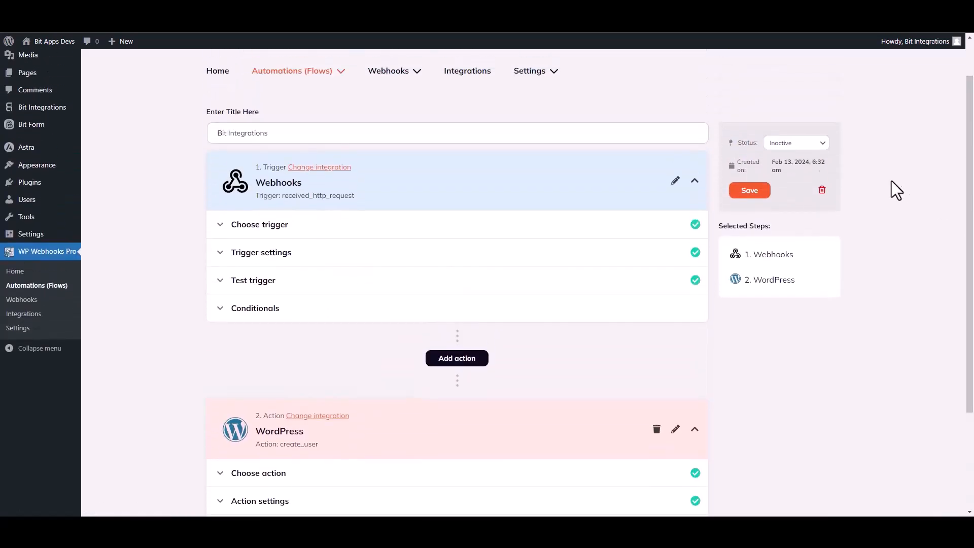
{"action": "left_click", "coordinate": [796, 143]}
{"action": "left_click", "coordinate": [781, 161]}
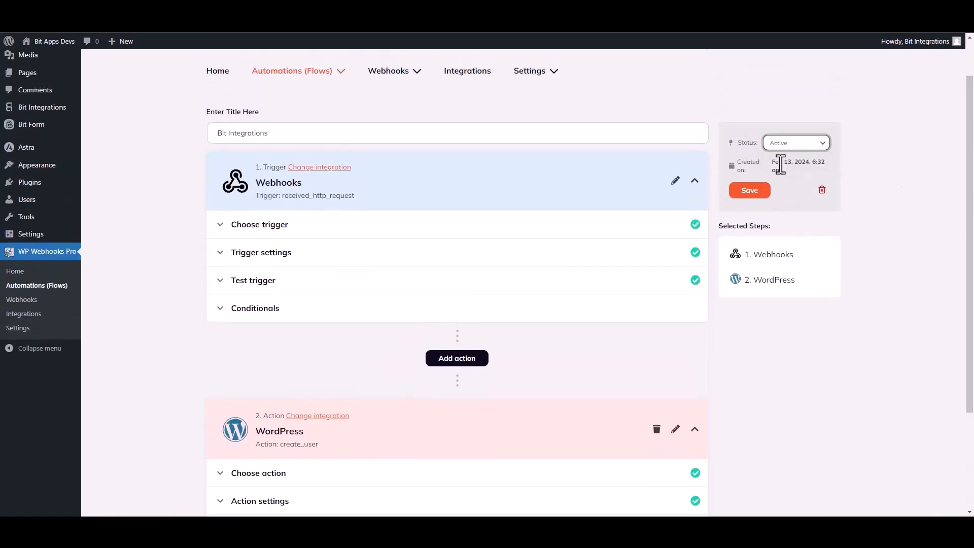
{"action": "left_click", "coordinate": [753, 192]}
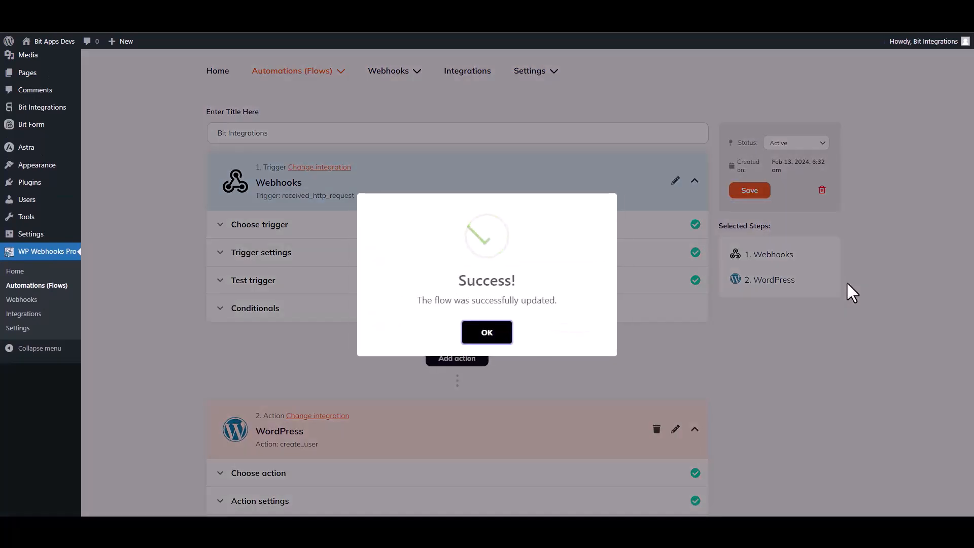
{"action": "left_click", "coordinate": [502, 333]}
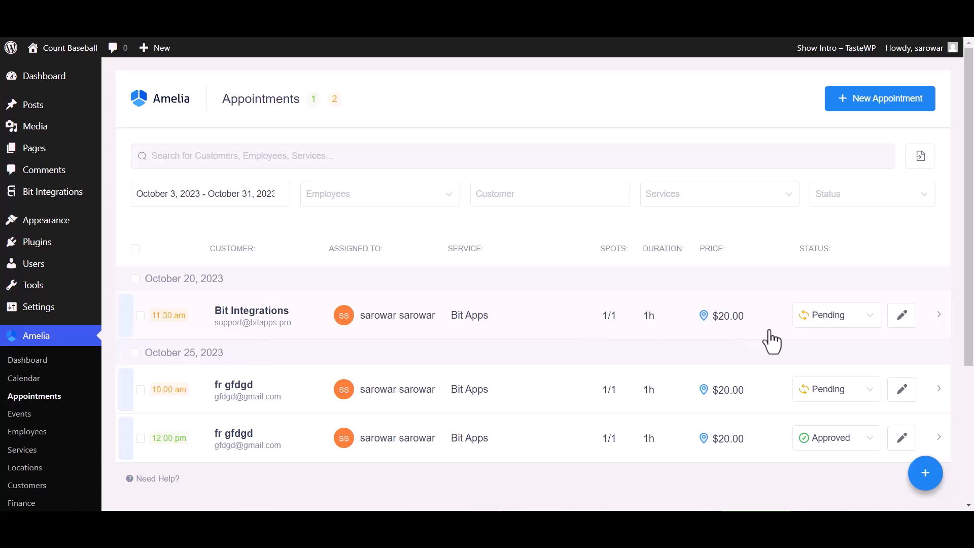
Step: Switch to Amelia's appointments and change the October 20, 2023, 11:30 am appointment's status to Approved
{"action": "left_click", "coordinate": [816, 325]}
{"action": "left_click", "coordinate": [818, 342]}
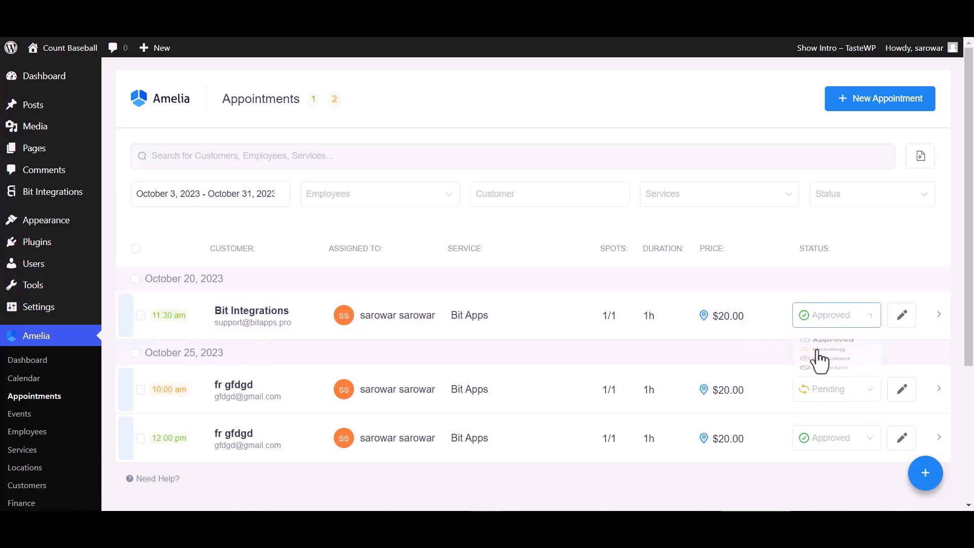